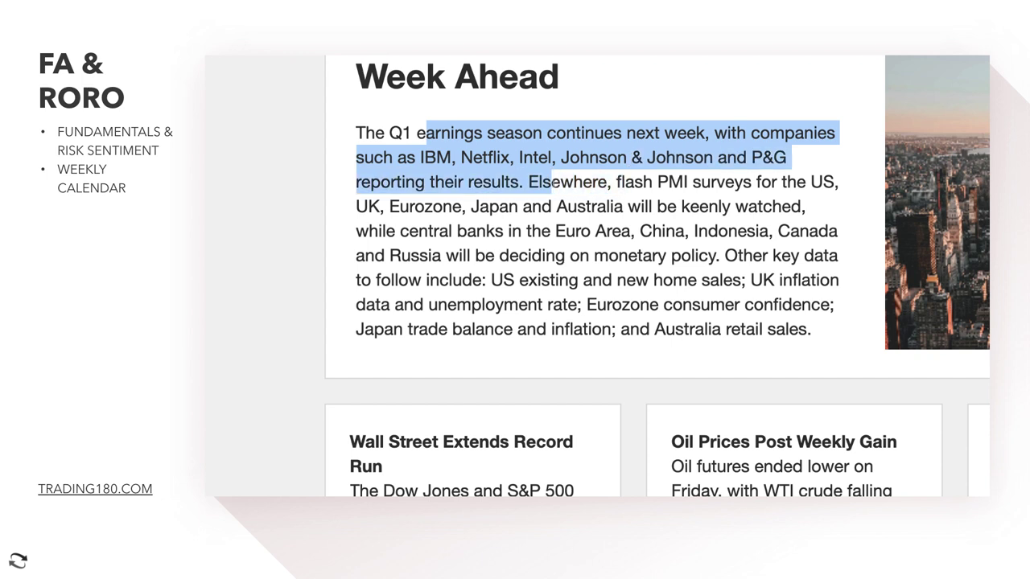
Highlight the Week Ahead text on flash PMI surveys for the US, UK, Eurozone, Japan and Australia while reading it
{"action": "left_click", "coordinate": [544, 182]}
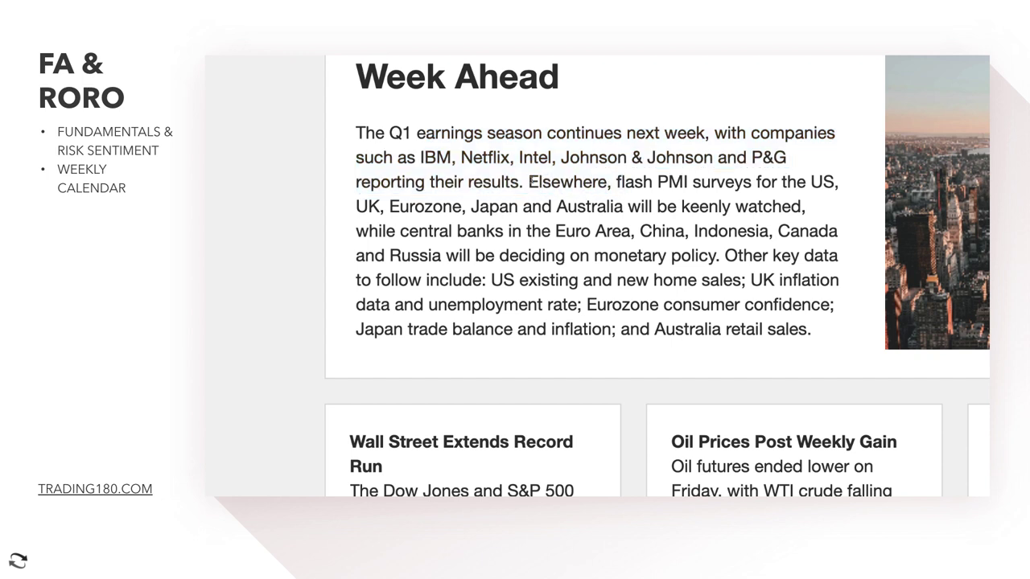
{"action": "left_click_drag", "start_coordinate": [529, 182], "coordinate": [811, 212]}
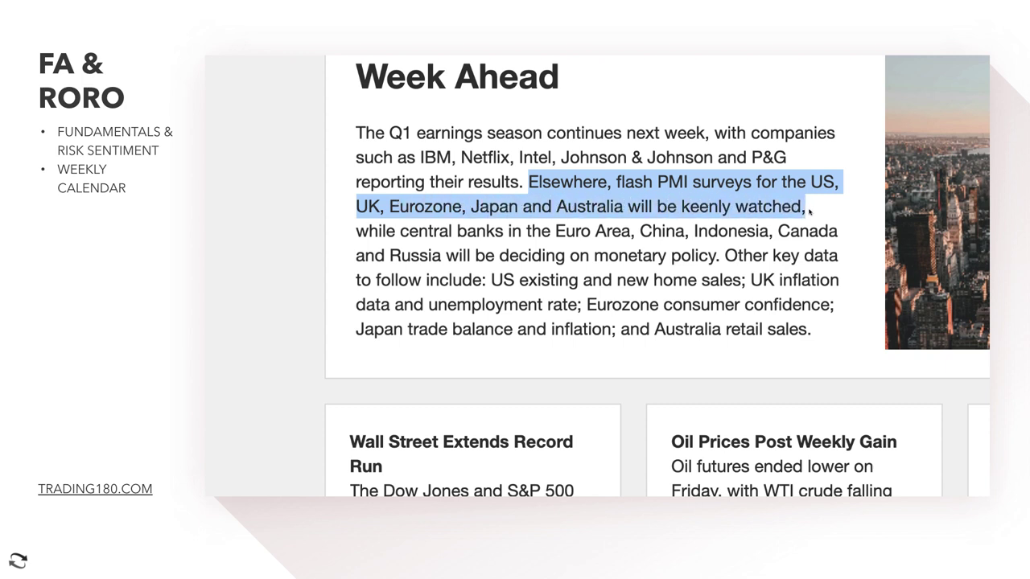
{"action": "left_click", "coordinate": [661, 182]}
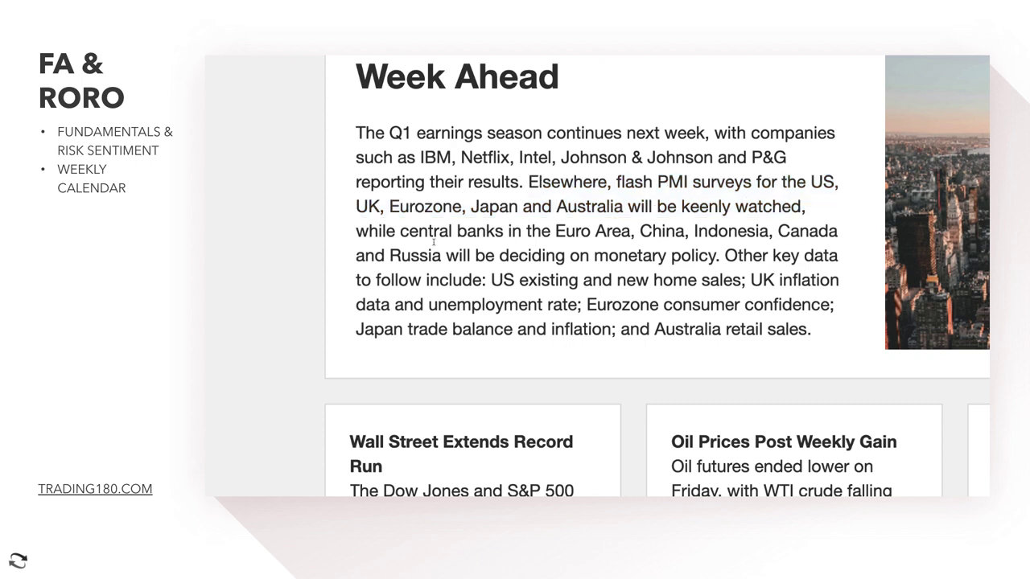
{"action": "left_click_drag", "start_coordinate": [381, 231], "coordinate": [640, 232]}
{"action": "left_click_drag", "start_coordinate": [644, 182], "coordinate": [692, 182]}
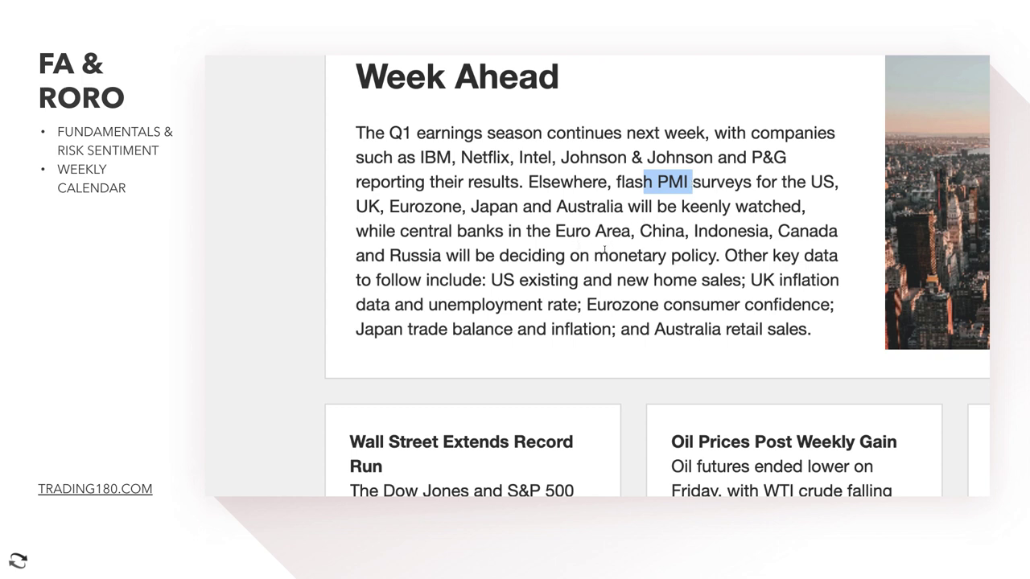
{"action": "left_click", "coordinate": [577, 232]}
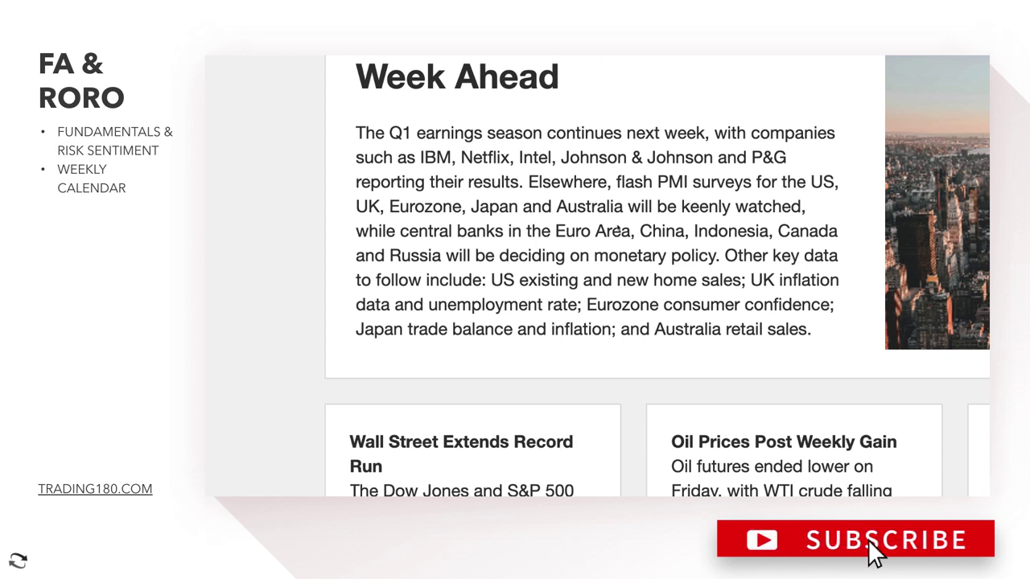
Highlight the Week Ahead passages on central banks deciding monetary policy and the other key economic data while reading them
{"action": "left_click_drag", "start_coordinate": [409, 231], "coordinate": [742, 256]}
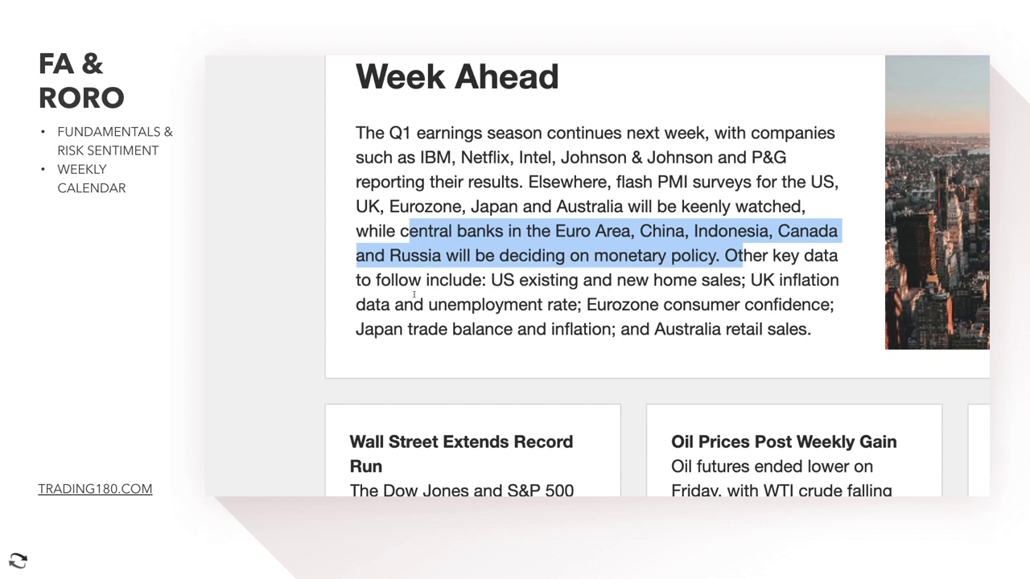
{"action": "left_click_drag", "start_coordinate": [381, 307], "coordinate": [806, 331]}
{"action": "left_click", "coordinate": [715, 319]}
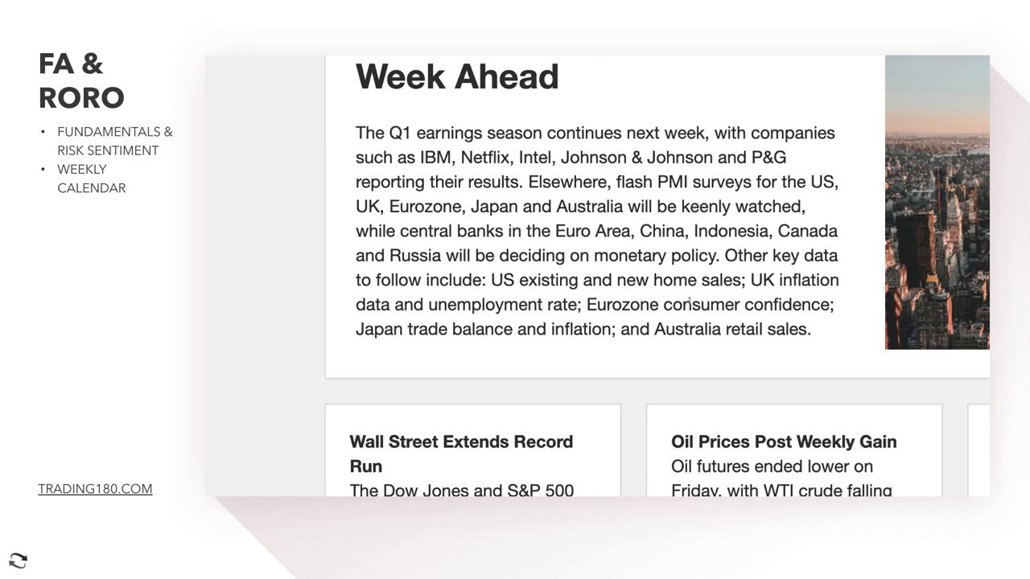
{"action": "left_click_drag", "start_coordinate": [594, 255], "coordinate": [719, 256]}
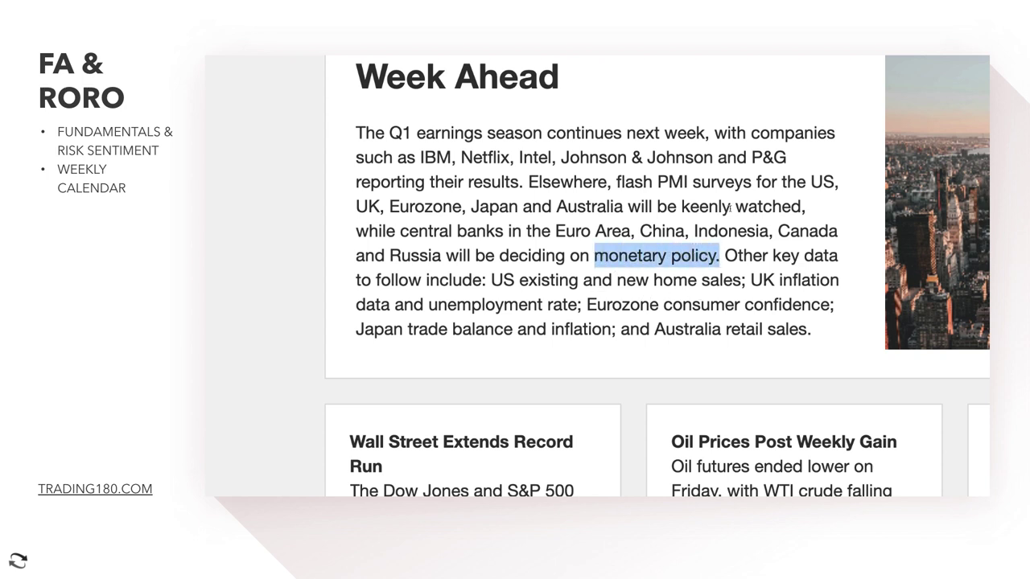
{"action": "scroll", "coordinate": [710, 223], "scroll_direction": "up", "scroll_amount": 1}
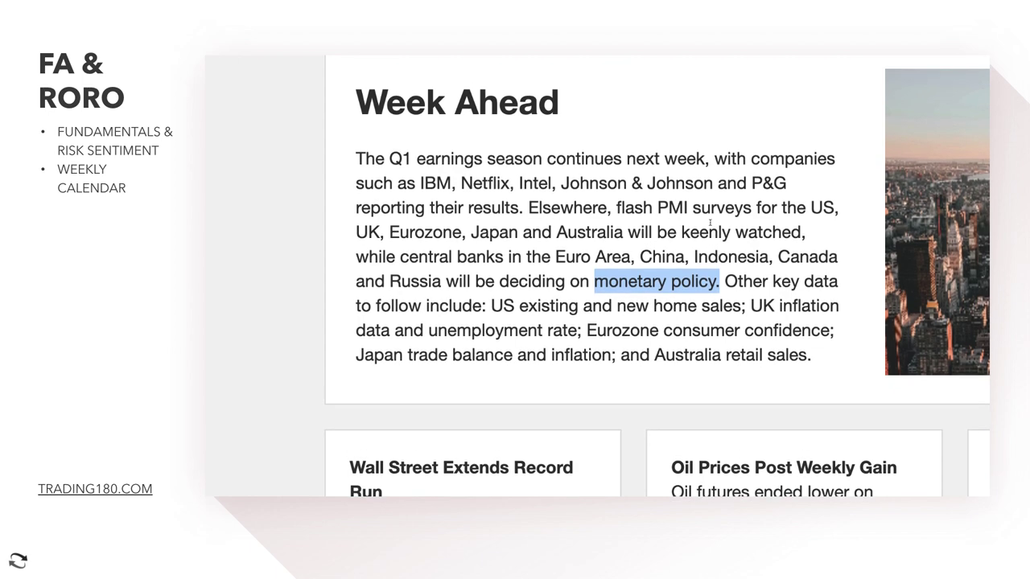
{"action": "scroll", "coordinate": [710, 223], "scroll_direction": "up", "scroll_amount": 1}
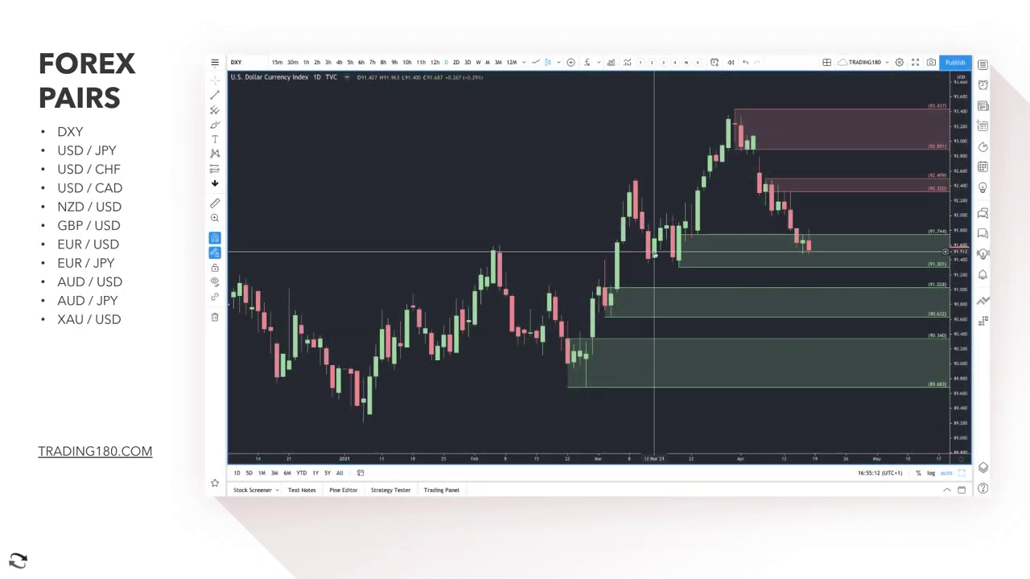
Extend the lower edge of the DXY supply zone at 92.499 down to 92.073
{"action": "scroll", "coordinate": [603, 214], "scroll_direction": "up", "scroll_amount": 4}
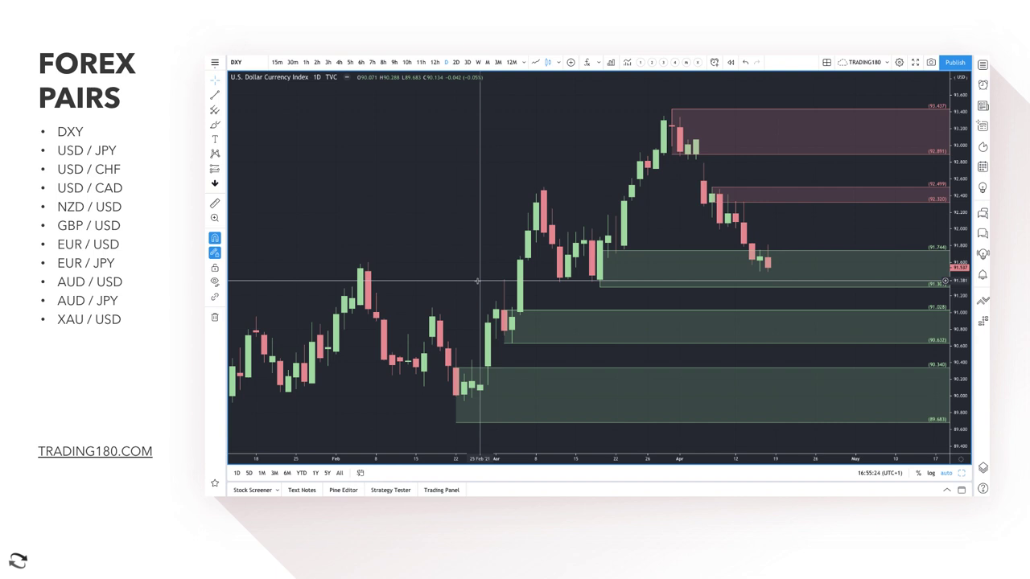
{"action": "left_click", "coordinate": [719, 223]}
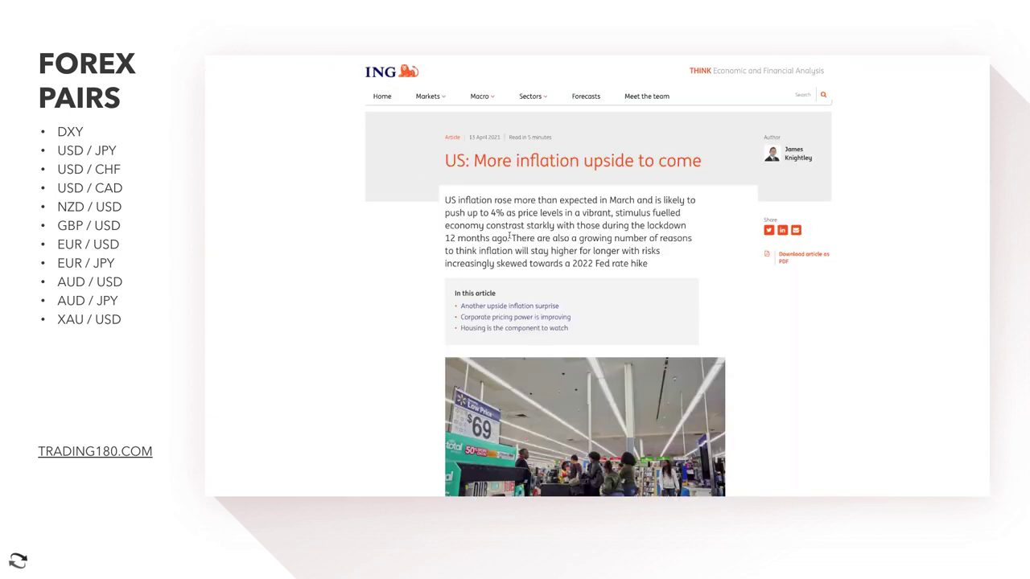
Highlight the headline and opening summary of ING's article "US: More inflation upside to come" while reading it
{"action": "left_click_drag", "start_coordinate": [471, 162], "coordinate": [702, 161]}
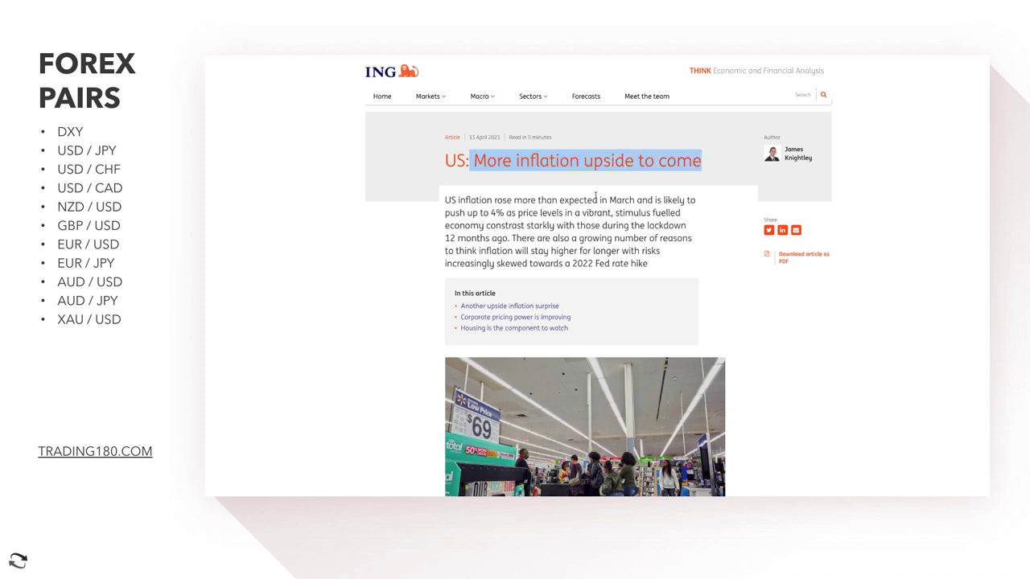
{"action": "left_click_drag", "start_coordinate": [451, 200], "coordinate": [531, 239]}
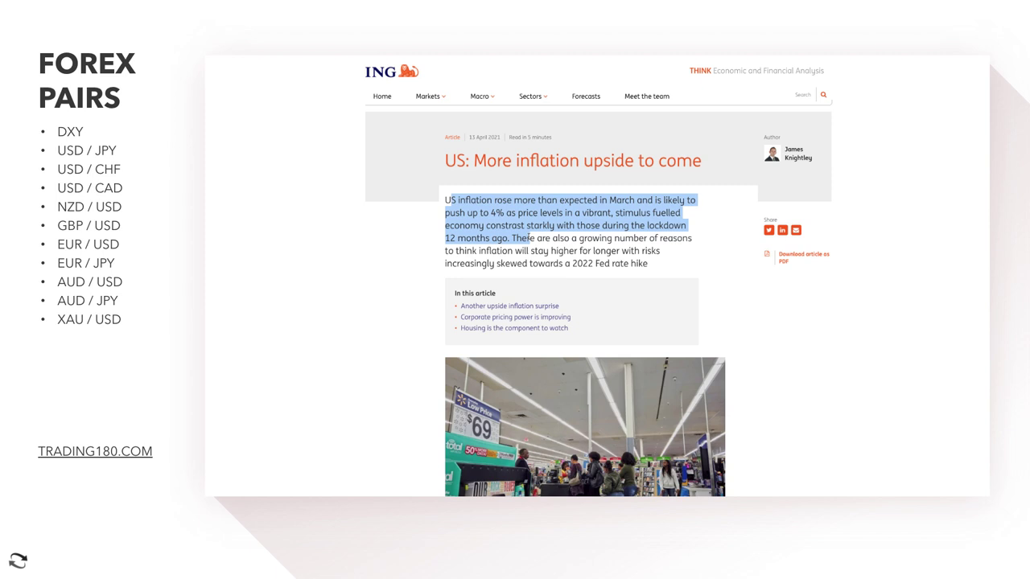
{"action": "left_click_drag", "start_coordinate": [529, 238], "coordinate": [535, 238]}
Switch to ING's article "Here's why US market rates are falling" and highlight its opening sentences up to "The question is why?"
{"action": "left_click", "coordinate": [363, 49]}
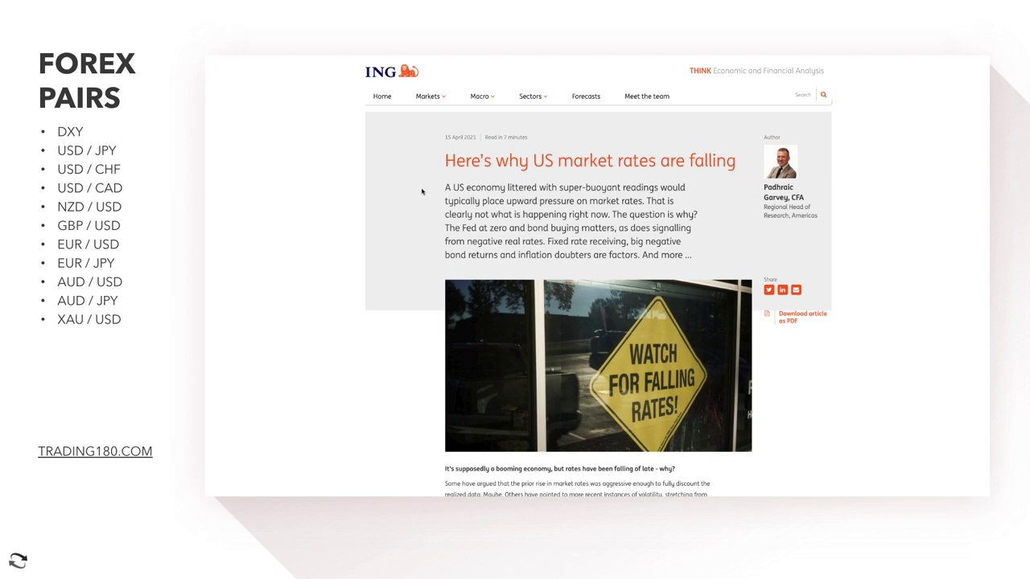
{"action": "left_click_drag", "start_coordinate": [444, 190], "coordinate": [700, 217]}
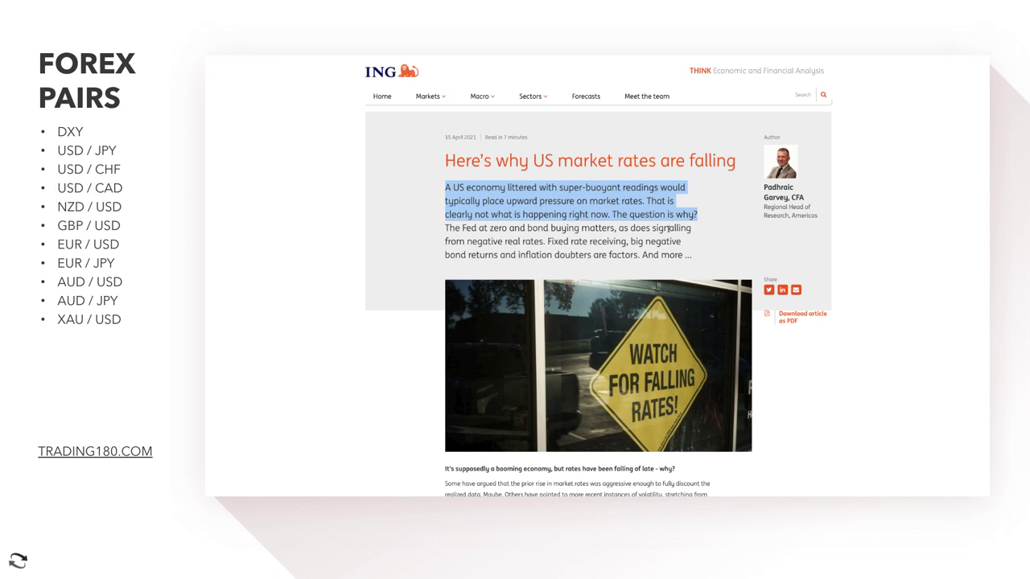
{"action": "scroll", "coordinate": [645, 228], "scroll_direction": "down", "scroll_amount": 1}
{"action": "scroll", "coordinate": [611, 235], "scroll_direction": "up", "scroll_amount": 1}
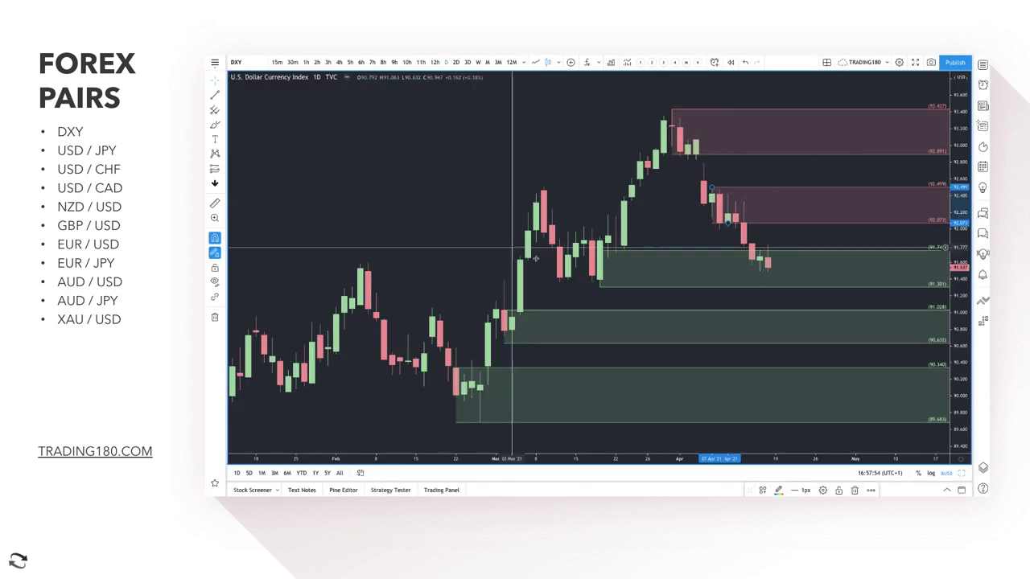
Trace the DXY swings with brush strokes: the April decline, the late-March rally and the preceding rise and pullback
{"action": "left_click", "coordinate": [215, 126]}
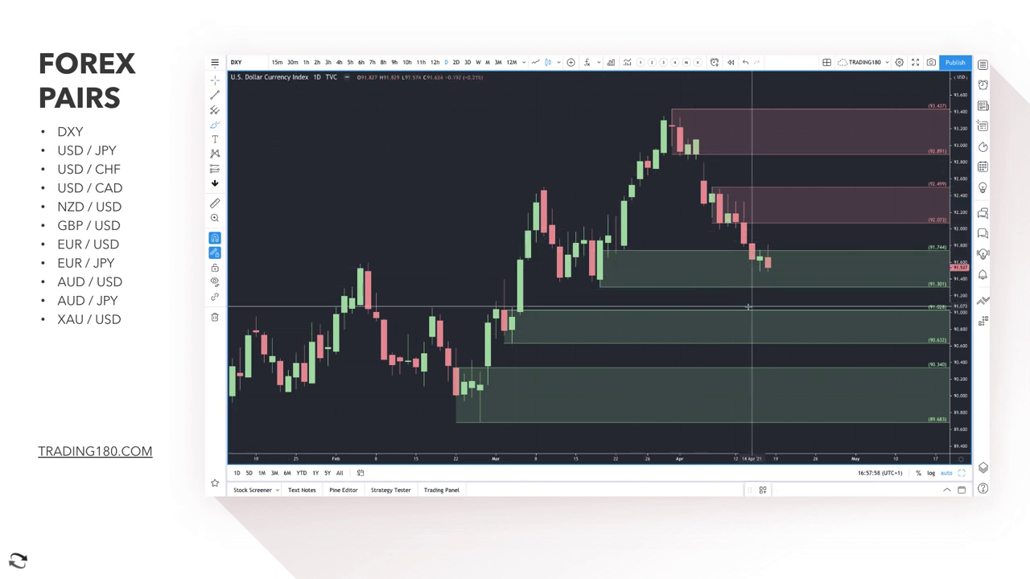
{"action": "mouse_move", "coordinate": [672, 110]}
{"action": "left_mouse_down"}
{"action": "mouse_move", "coordinate": [763, 245]}
{"action": "mouse_move", "coordinate": [775, 255]}
{"action": "mouse_move", "coordinate": [783, 245]}
{"action": "left_mouse_up"}
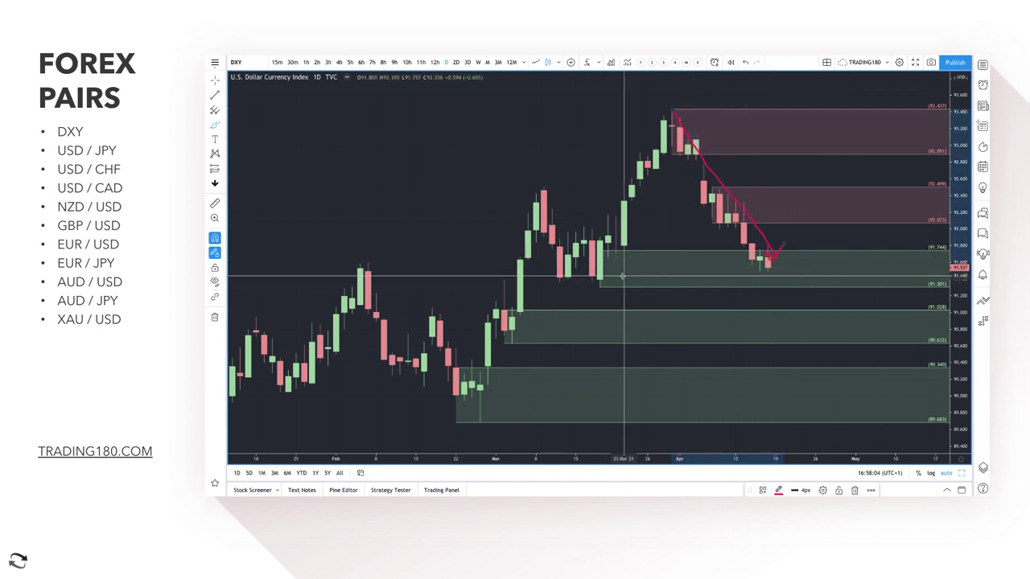
{"action": "left_click_drag", "start_coordinate": [586, 278], "coordinate": [672, 111]}
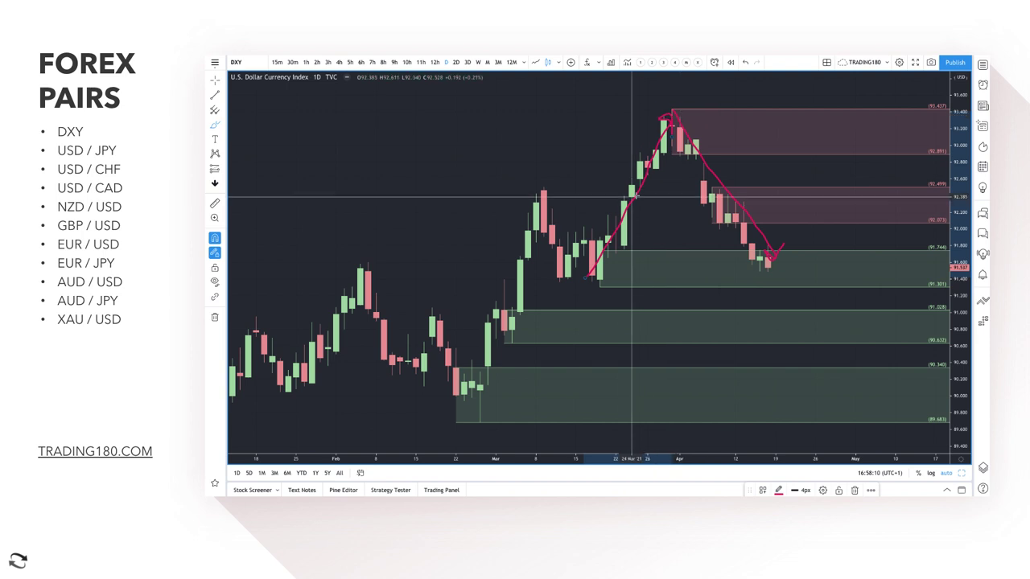
{"action": "mouse_move", "coordinate": [480, 387]}
{"action": "left_mouse_down"}
{"action": "mouse_move", "coordinate": [545, 176]}
{"action": "mouse_move", "coordinate": [593, 279]}
{"action": "left_mouse_up"}
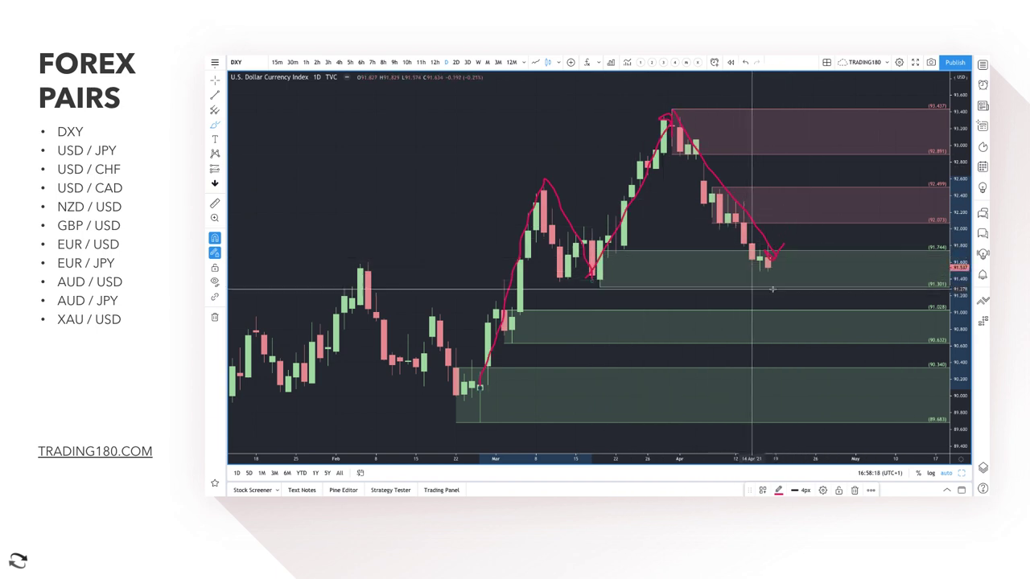
Try sketching upward arrows from the latest DXY candles toward the 92.073 supply zone edge, and undo both strokes
{"action": "mouse_move", "coordinate": [781, 271]}
{"action": "left_mouse_down"}
{"action": "mouse_move", "coordinate": [832, 214]}
{"action": "mouse_move", "coordinate": [839, 230]}
{"action": "left_mouse_up"}
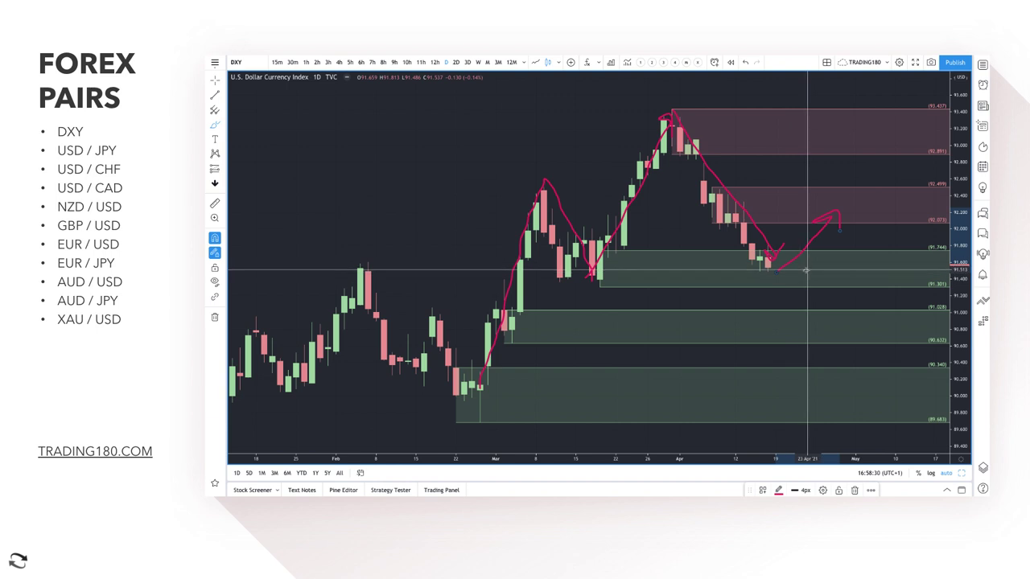
{"action": "left_click_drag", "start_coordinate": [832, 272], "coordinate": [833, 228]}
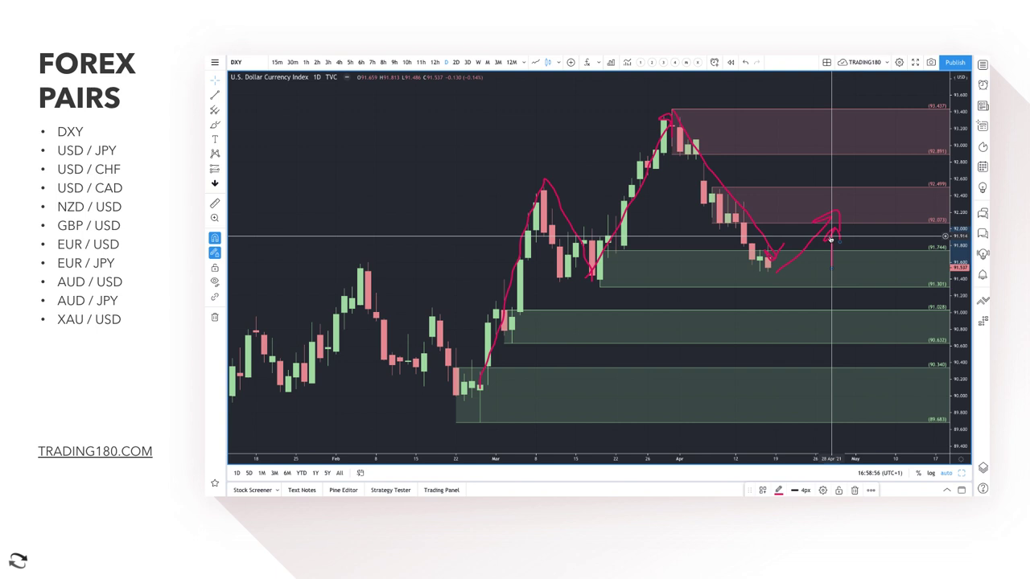
{"action": "key", "text": "ctrl+z"}
{"action": "key", "text": "ctrl+z"}
Sketch a DXY rise into the 92.073–92.499 supply zone and a drop back, and remove it together with the April decline arrow
{"action": "left_click", "coordinate": [215, 125]}
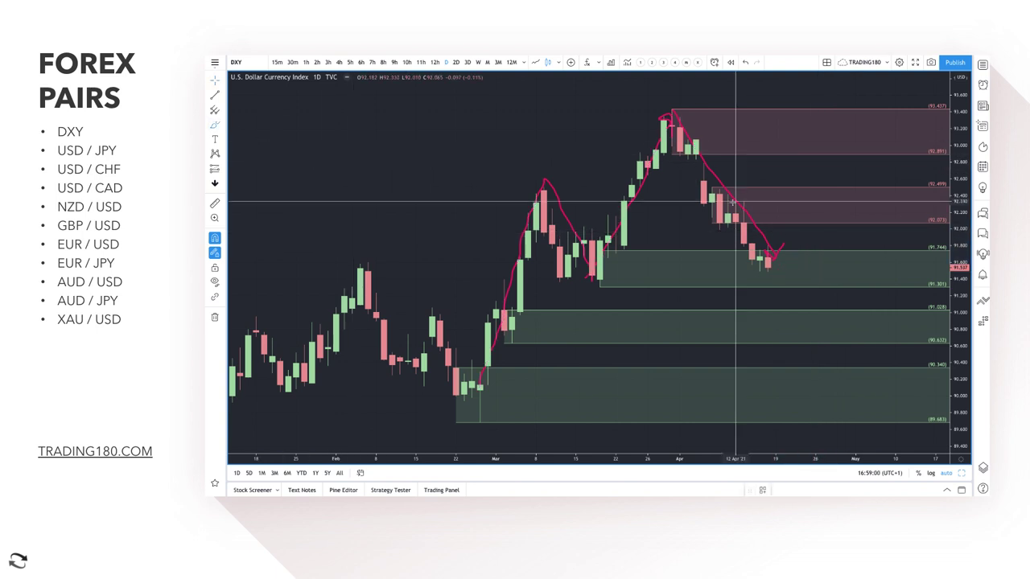
{"action": "mouse_move", "coordinate": [783, 256]}
{"action": "left_mouse_down"}
{"action": "mouse_move", "coordinate": [811, 209]}
{"action": "mouse_move", "coordinate": [837, 259]}
{"action": "mouse_move", "coordinate": [850, 269]}
{"action": "mouse_move", "coordinate": [856, 251]}
{"action": "left_mouse_up"}
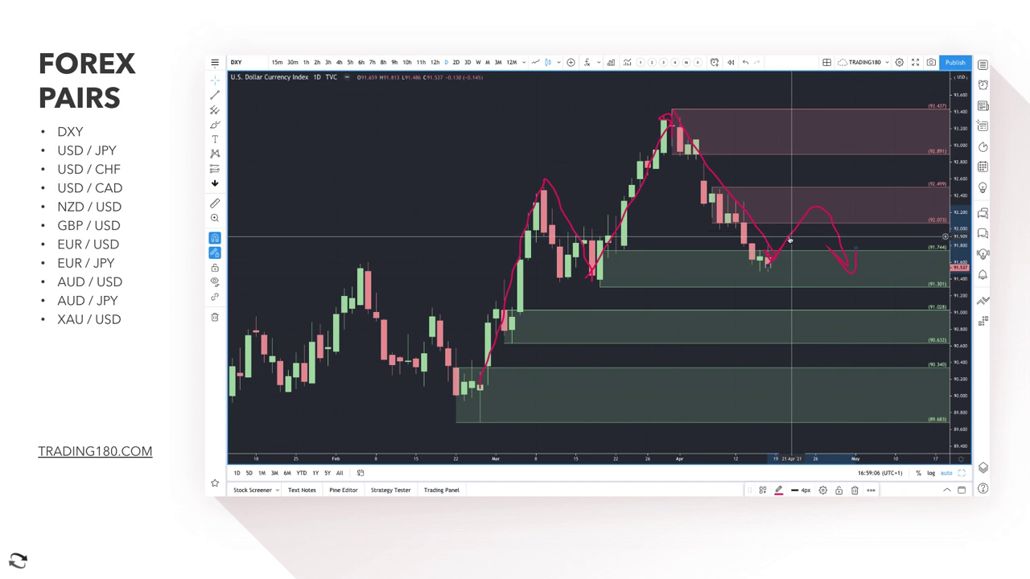
{"action": "key", "text": "ctrl+z"}
{"action": "key", "text": "ctrl+z"}
Brush a question mark over the 92.073–92.499 supply zone and underline the successive recent lows on the DXY chart
{"action": "left_click", "coordinate": [216, 126]}
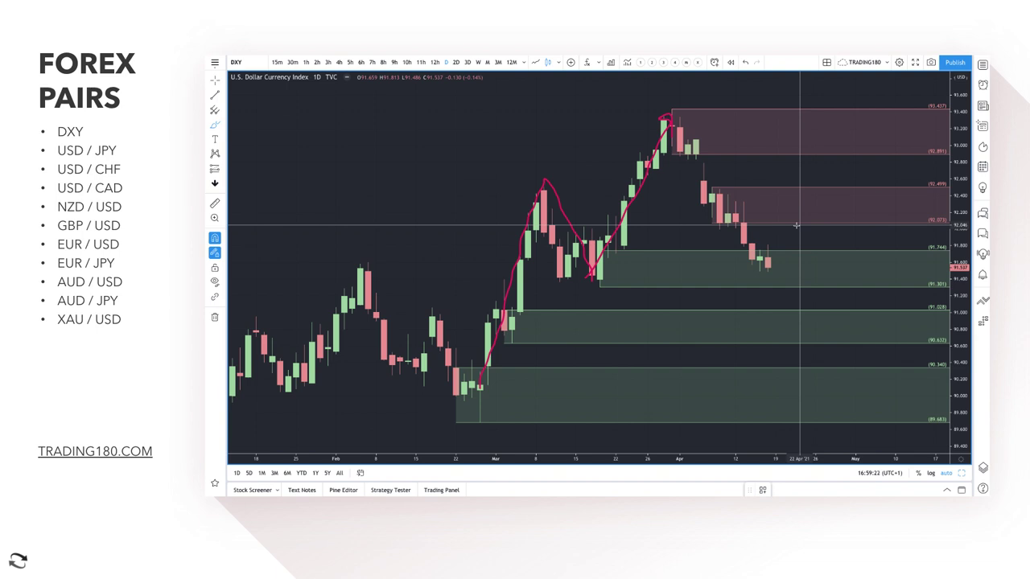
{"action": "mouse_move", "coordinate": [786, 200]}
{"action": "left_mouse_down"}
{"action": "mouse_move", "coordinate": [807, 193]}
{"action": "mouse_move", "coordinate": [821, 208]}
{"action": "mouse_move", "coordinate": [796, 230]}
{"action": "left_mouse_up"}
{"action": "left_click", "coordinate": [799, 243]}
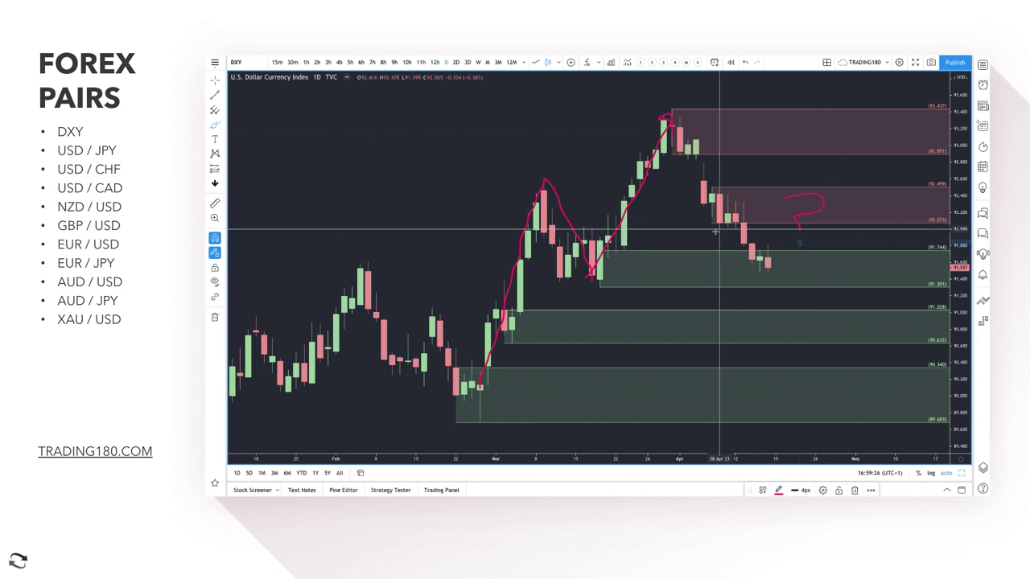
{"action": "mouse_move", "coordinate": [719, 230]}
{"action": "left_mouse_down"}
{"action": "mouse_move", "coordinate": [779, 235]}
{"action": "mouse_move", "coordinate": [782, 272]}
{"action": "left_mouse_up"}
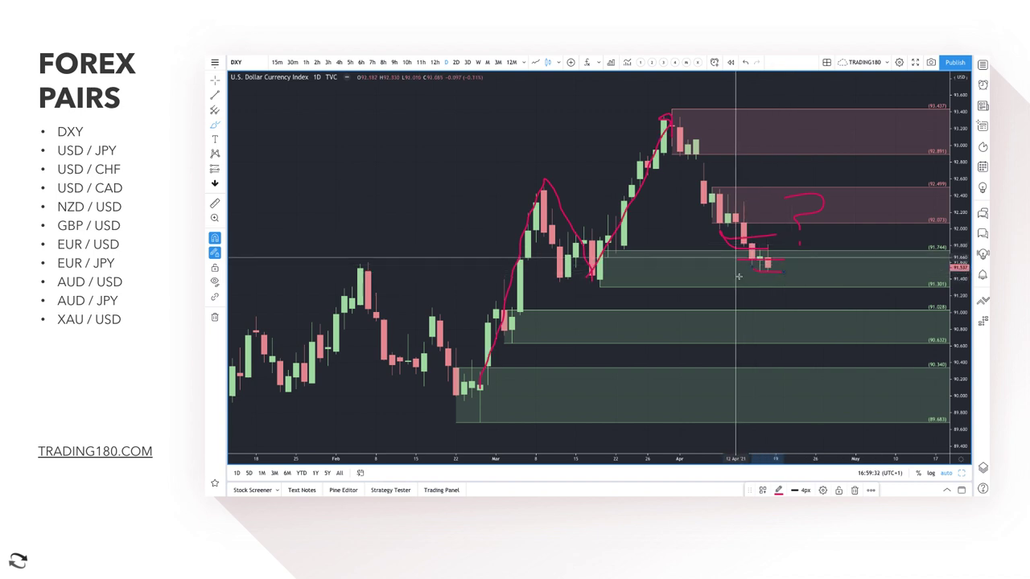
Circle the upper supply zone's edge near 93.437 and brush a downward arrow from the 92.073–92.499 zone to the 91.744 demand zone
{"action": "mouse_move", "coordinate": [859, 94]}
{"action": "left_mouse_down"}
{"action": "mouse_move", "coordinate": [869, 100]}
{"action": "mouse_move", "coordinate": [839, 135]}
{"action": "left_mouse_up"}
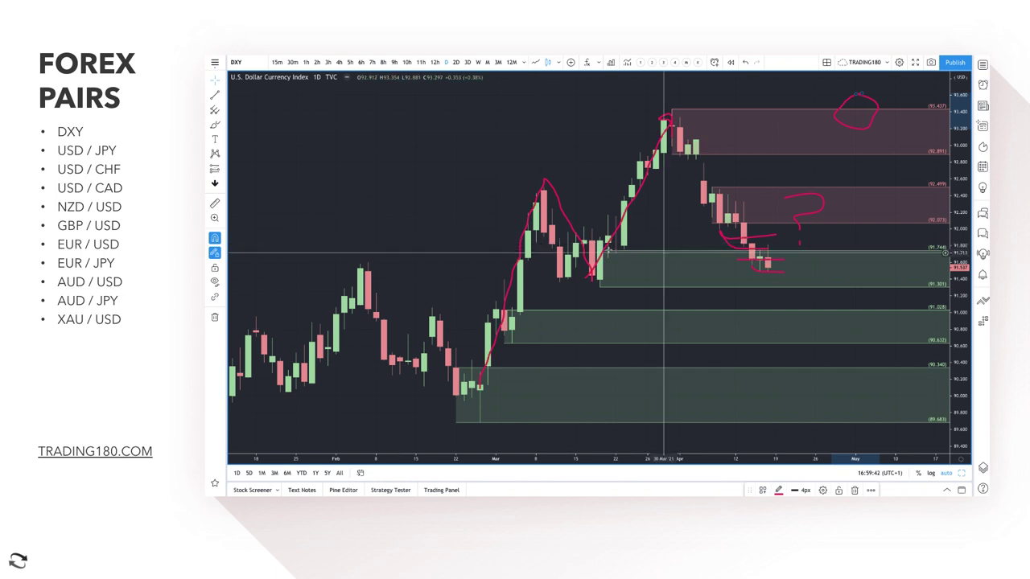
{"action": "right_click", "coordinate": [801, 241]}
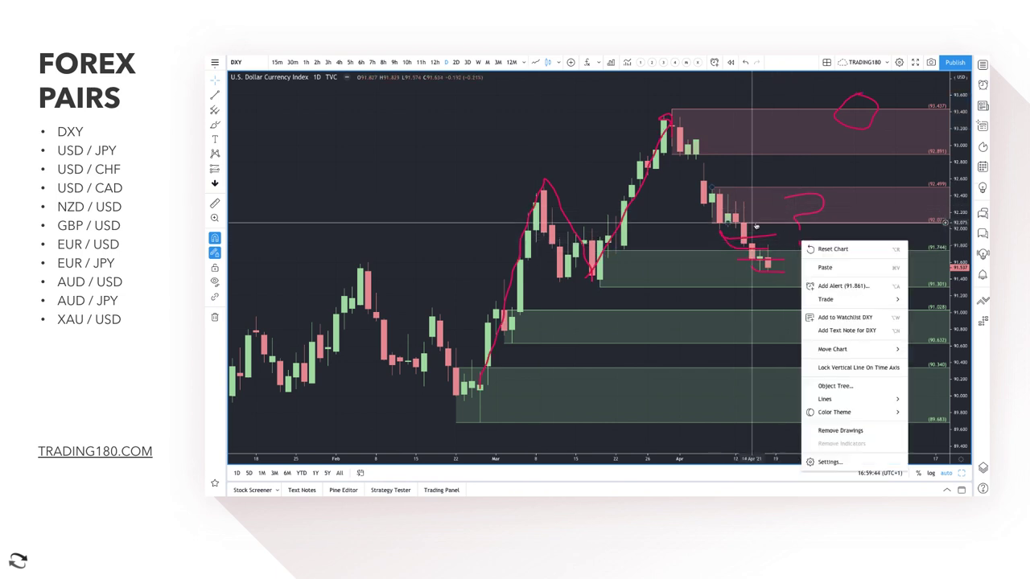
{"action": "left_click", "coordinate": [799, 239]}
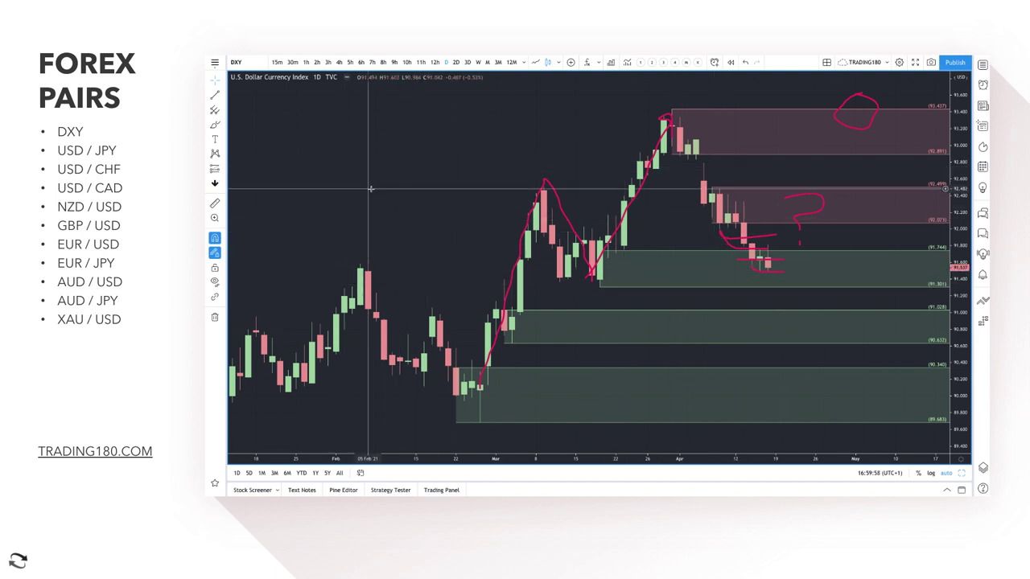
{"action": "left_click", "coordinate": [214, 126]}
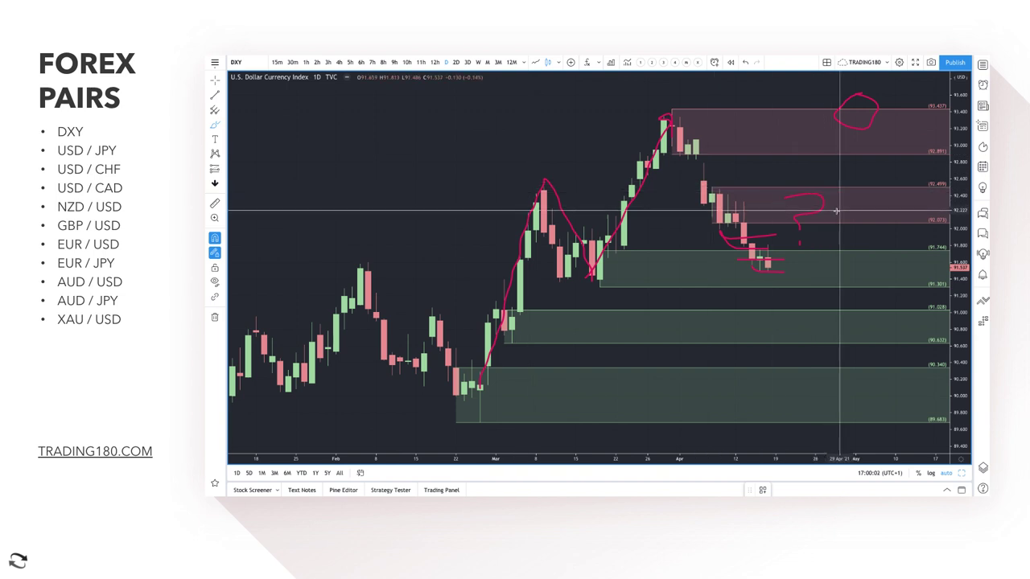
{"action": "left_click_drag", "start_coordinate": [836, 210], "coordinate": [878, 258]}
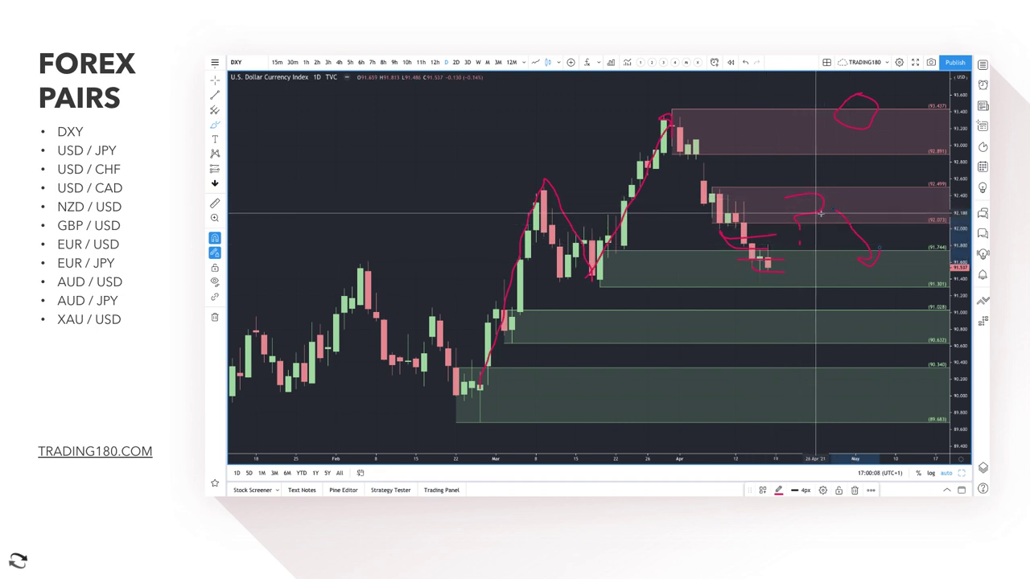
On the USDJPY chart, extend the lower edge of the supply zone starting at 109.943 down to 109.213
{"action": "mouse_move", "coordinate": [614, 428]}
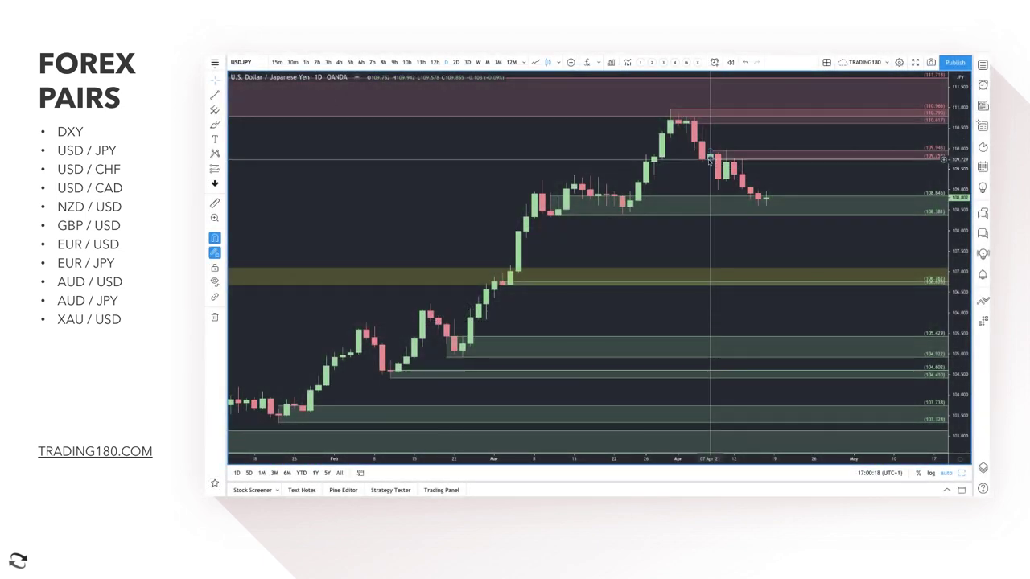
{"action": "left_click_drag", "start_coordinate": [708, 159], "coordinate": [726, 181]}
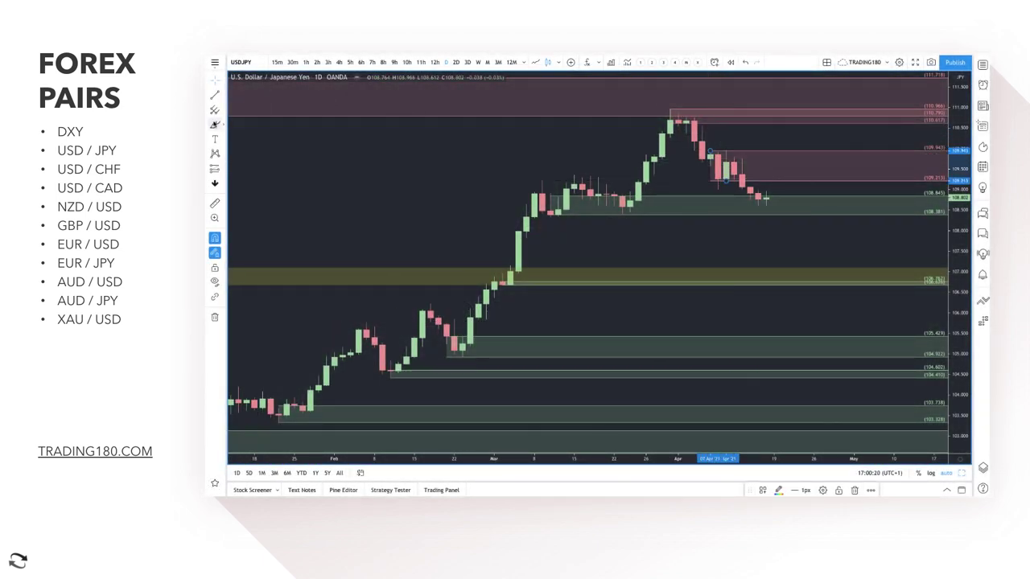
Circle the latest USDJPY candles in the 108.845–108.381 demand zone and brush an arrow up into the 109.943–109.213 supply zone
{"action": "left_click", "coordinate": [552, 190]}
{"action": "mouse_move", "coordinate": [770, 195]}
{"action": "left_mouse_down"}
{"action": "mouse_move", "coordinate": [780, 207]}
{"action": "mouse_move", "coordinate": [764, 217]}
{"action": "mouse_move", "coordinate": [826, 163]}
{"action": "mouse_move", "coordinate": [828, 174]}
{"action": "left_mouse_up"}
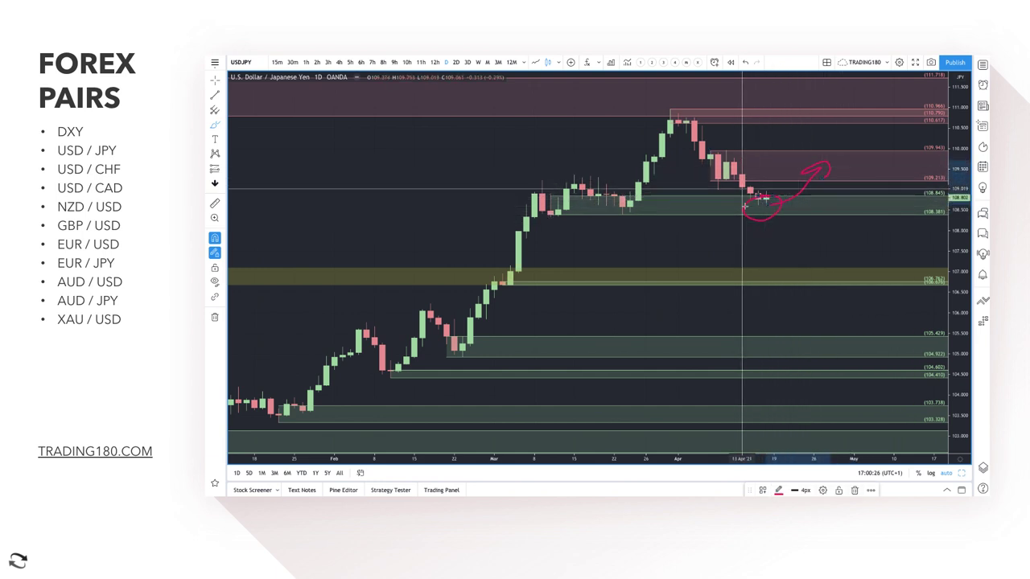
Handwrite "On" with "-0.1%" and "0.25%" beneath it in the empty area of the USDJPY chart
{"action": "mouse_move", "coordinate": [315, 151]}
{"action": "left_mouse_down"}
{"action": "mouse_move", "coordinate": [377, 157]}
{"action": "mouse_move", "coordinate": [384, 167]}
{"action": "left_mouse_up"}
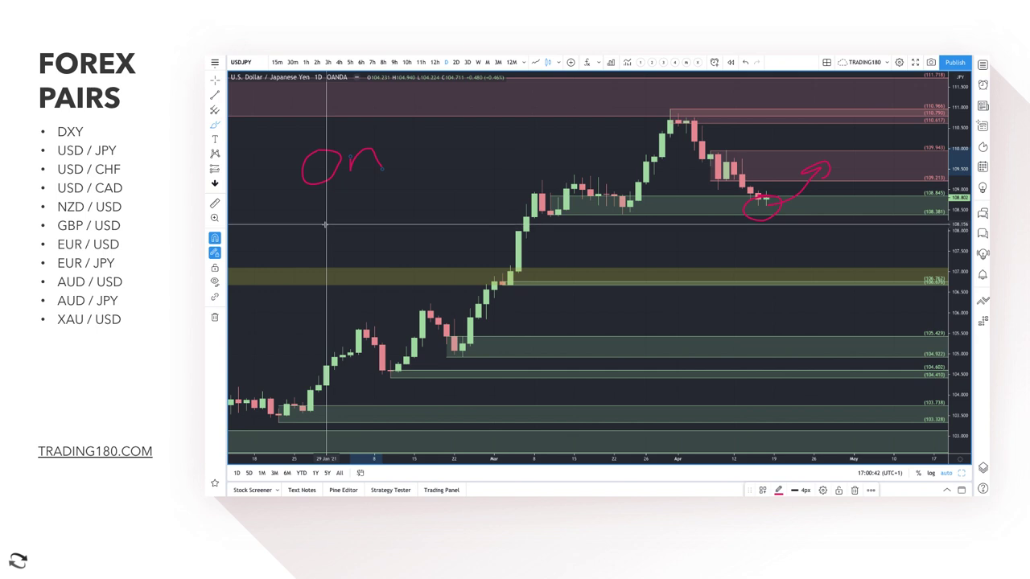
{"action": "mouse_move", "coordinate": [325, 214]}
{"action": "left_mouse_down"}
{"action": "mouse_move", "coordinate": [303, 233]}
{"action": "mouse_move", "coordinate": [305, 216]}
{"action": "left_mouse_up"}
{"action": "left_click", "coordinate": [350, 228]}
{"action": "mouse_move", "coordinate": [382, 206]}
{"action": "left_mouse_down"}
{"action": "mouse_move", "coordinate": [381, 227]}
{"action": "mouse_move", "coordinate": [407, 220]}
{"action": "mouse_move", "coordinate": [402, 207]}
{"action": "mouse_move", "coordinate": [419, 217]}
{"action": "left_mouse_up"}
{"action": "left_click_drag", "start_coordinate": [340, 259], "coordinate": [354, 255]}
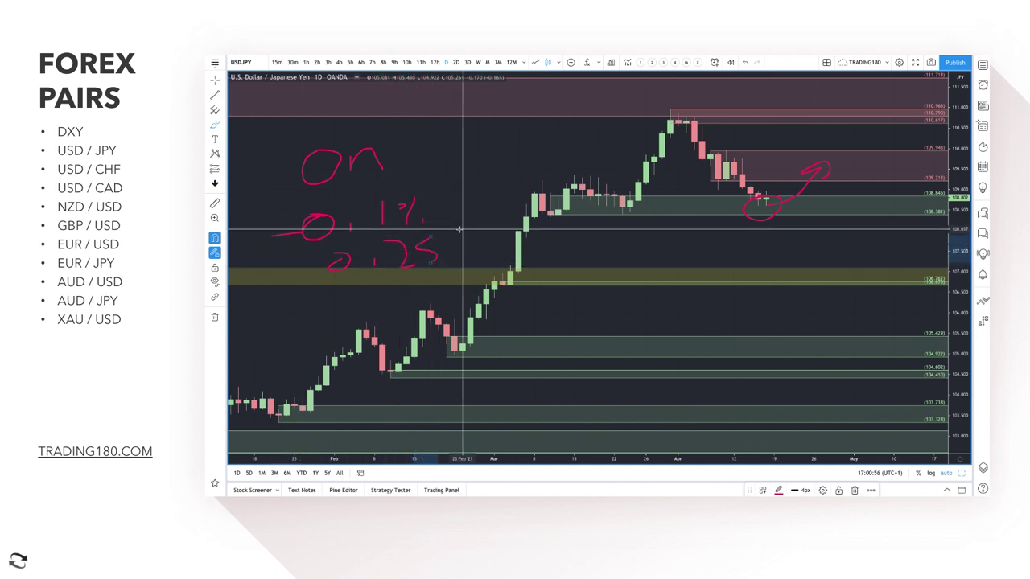
{"action": "left_click_drag", "start_coordinate": [471, 226], "coordinate": [463, 261]}
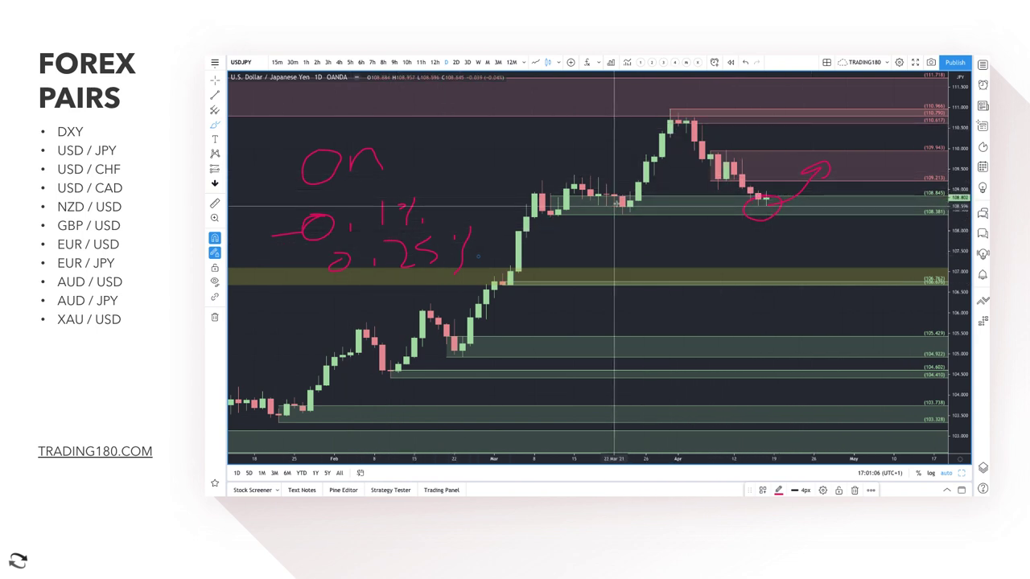
Brush USDJPY's late-March rise, the April pullback and a renewed rise, and check the 1-hour timeframe before returning to daily
{"action": "mouse_move", "coordinate": [632, 201]}
{"action": "left_mouse_down"}
{"action": "mouse_move", "coordinate": [669, 125]}
{"action": "mouse_move", "coordinate": [712, 145]}
{"action": "mouse_move", "coordinate": [733, 179]}
{"action": "mouse_move", "coordinate": [795, 103]}
{"action": "left_mouse_up"}
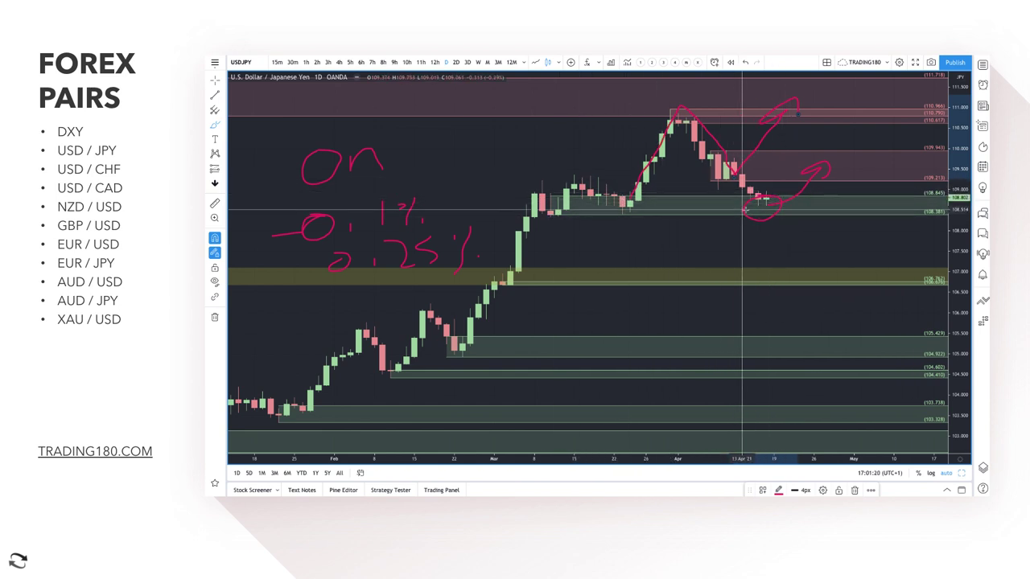
{"action": "left_click", "coordinate": [307, 63]}
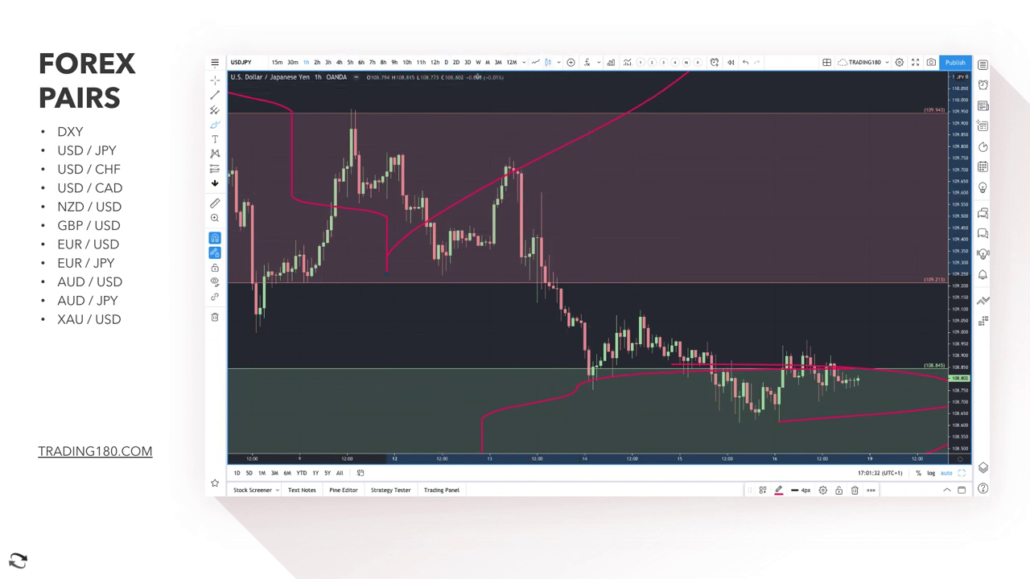
{"action": "left_click", "coordinate": [445, 63]}
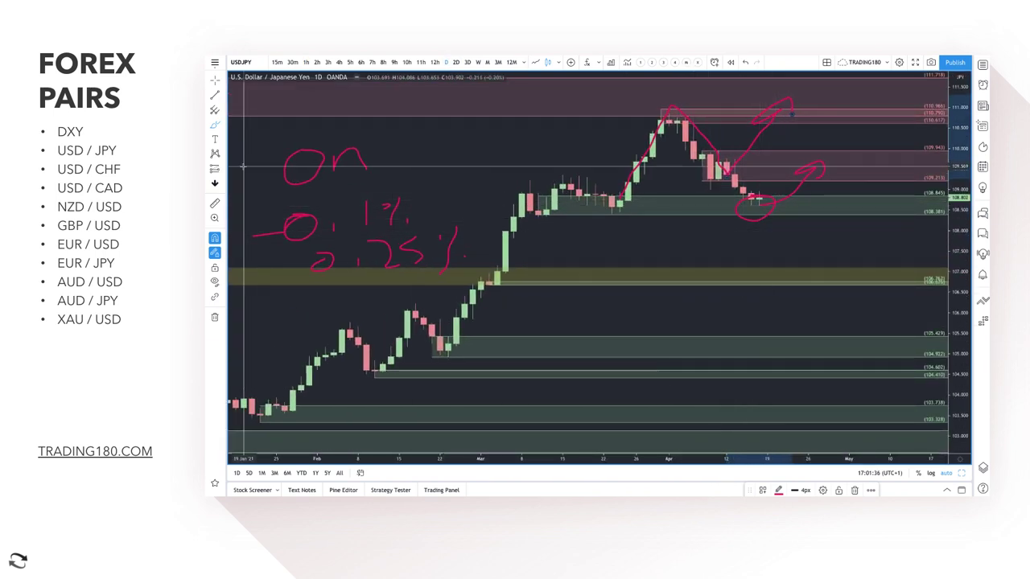
Handwrite "Off" beside "On" and brush a rise into the 109.943–109.213 supply zone followed by a drop to the demand zone
{"action": "left_click", "coordinate": [216, 127]}
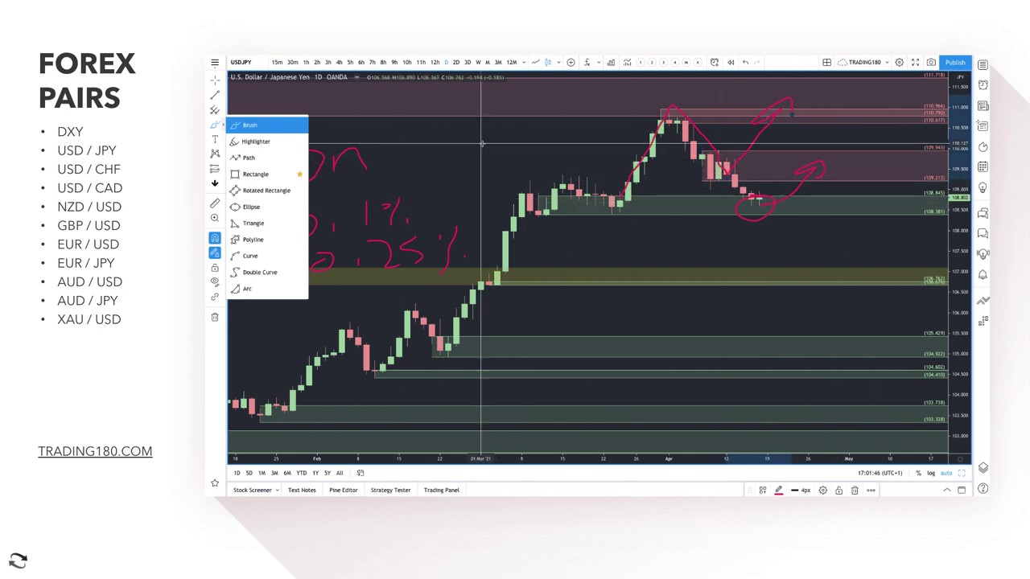
{"action": "left_click_drag", "start_coordinate": [455, 139], "coordinate": [432, 181]}
{"action": "left_click_drag", "start_coordinate": [479, 122], "coordinate": [474, 183]}
{"action": "mouse_move", "coordinate": [498, 123]}
{"action": "left_mouse_down"}
{"action": "mouse_move", "coordinate": [490, 172]}
{"action": "mouse_move", "coordinate": [505, 159]}
{"action": "left_mouse_up"}
{"action": "mouse_move", "coordinate": [759, 197]}
{"action": "left_mouse_down"}
{"action": "mouse_move", "coordinate": [793, 166]}
{"action": "mouse_move", "coordinate": [844, 217]}
{"action": "left_mouse_up"}
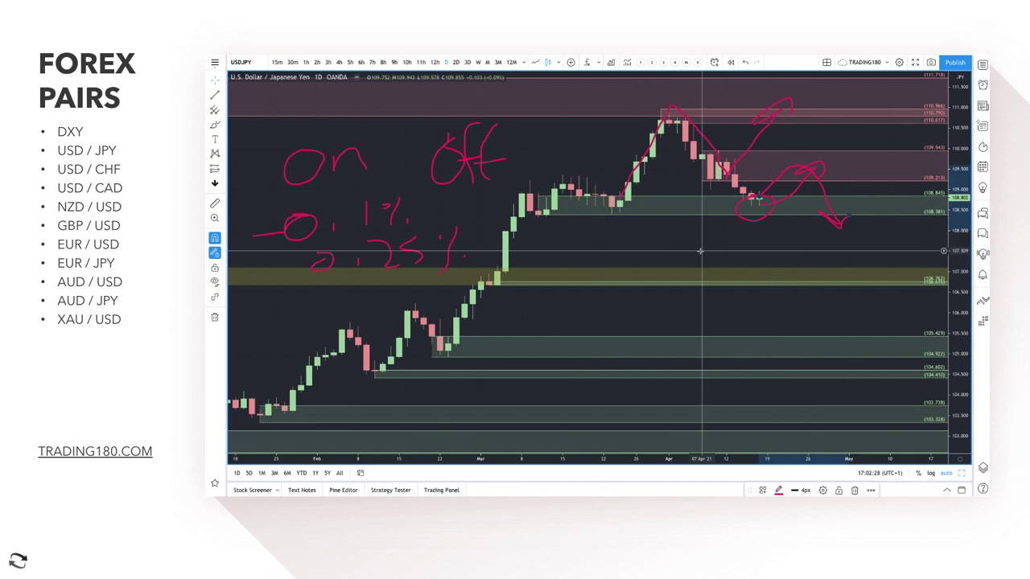
{"action": "scroll", "coordinate": [700, 252], "scroll_direction": "down", "scroll_amount": 10}
{"action": "scroll", "coordinate": [700, 252], "scroll_direction": "up", "scroll_amount": 8}
{"action": "scroll", "coordinate": [719, 230], "scroll_direction": "up", "scroll_amount": 4}
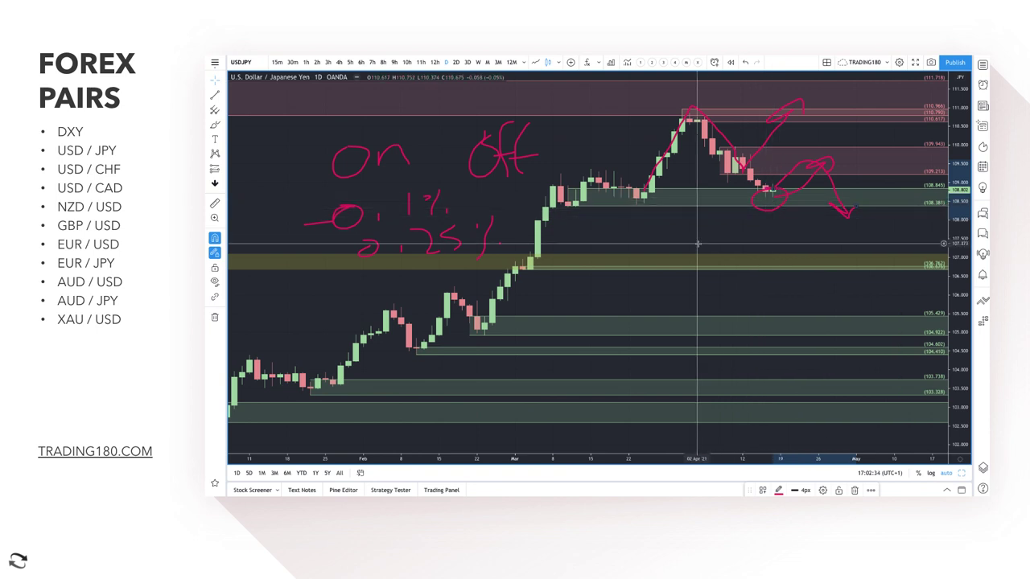
Switch to the Trading Videos page and look through its list of recordings
{"action": "right_click", "coordinate": [701, 232]}
{"action": "left_click", "coordinate": [719, 218]}
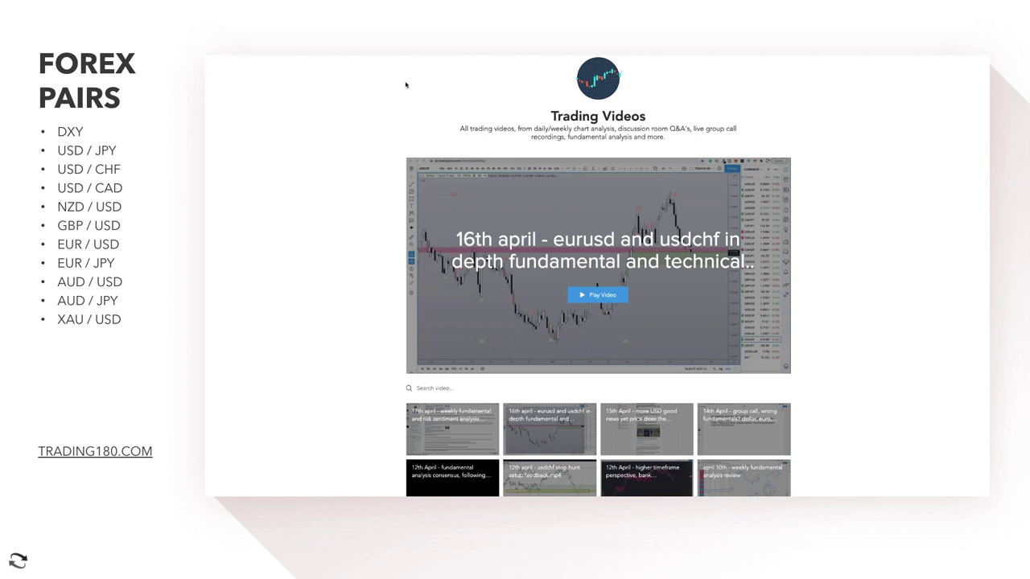
{"action": "scroll", "coordinate": [497, 165], "scroll_direction": "down", "scroll_amount": 2}
{"action": "scroll", "coordinate": [497, 165], "scroll_direction": "up", "scroll_amount": 2}
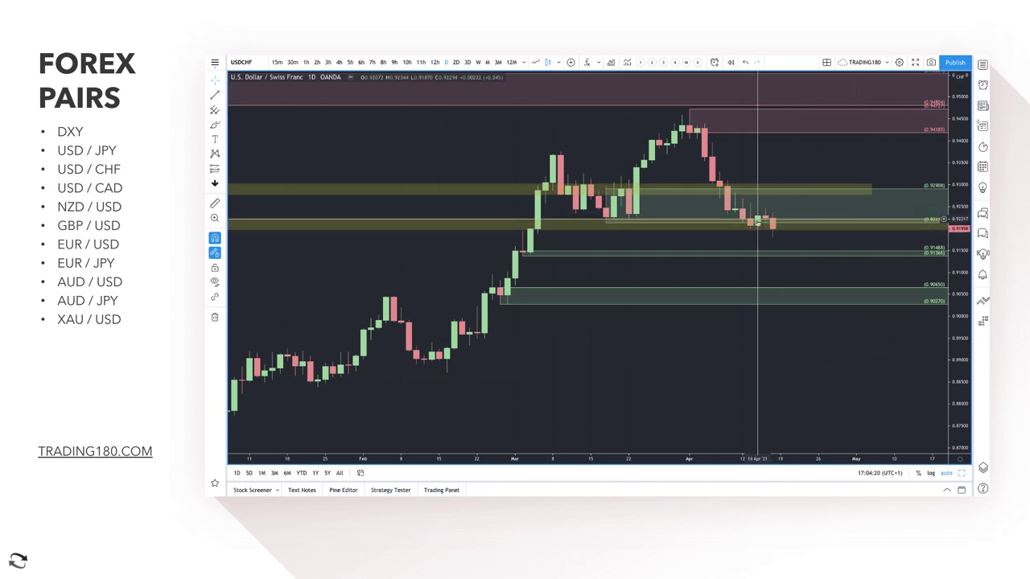
Circle the latest USDCHF candles with the brush and sketch a dip to the 0.91488 demand zone turning into an upward arrow
{"action": "left_click", "coordinate": [214, 124]}
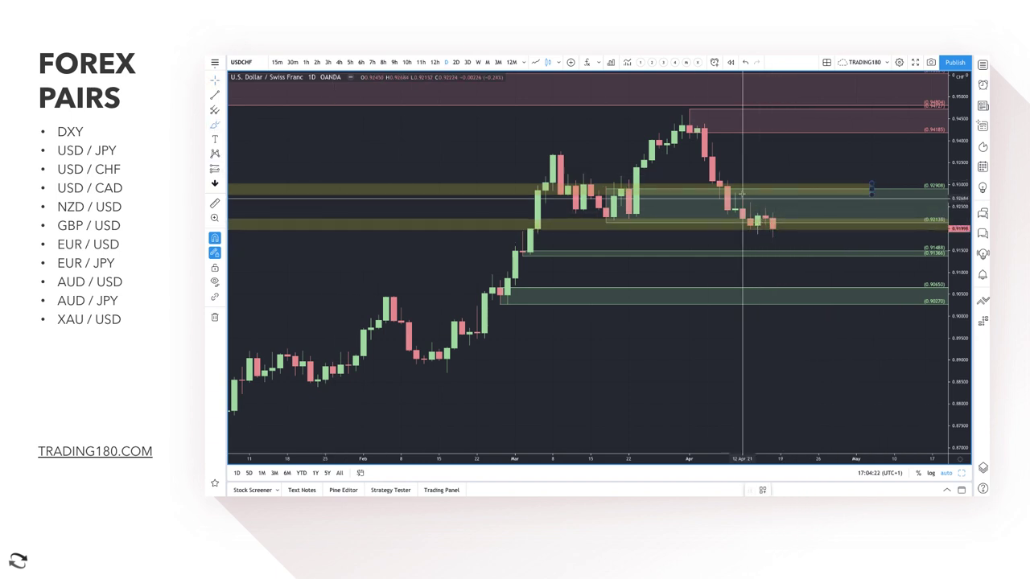
{"action": "mouse_move", "coordinate": [782, 203]}
{"action": "left_mouse_down"}
{"action": "mouse_move", "coordinate": [743, 226]}
{"action": "mouse_move", "coordinate": [795, 236]}
{"action": "mouse_move", "coordinate": [779, 202]}
{"action": "mouse_move", "coordinate": [789, 251]}
{"action": "mouse_move", "coordinate": [826, 241]}
{"action": "left_mouse_up"}
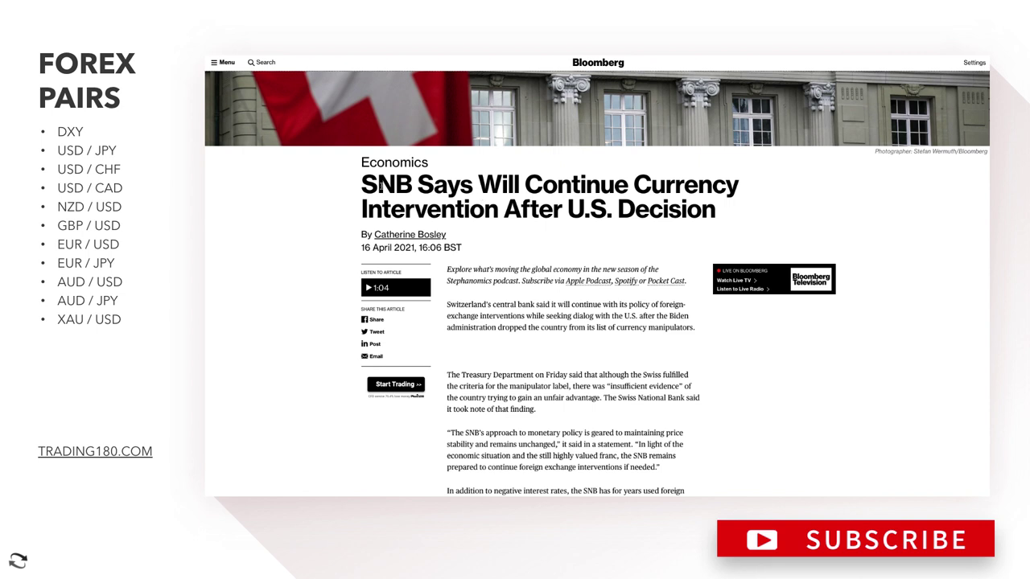
Read the Bloomberg article on the SNB's currency intervention, highlighting its headline and opening sentence
{"action": "left_click_drag", "start_coordinate": [379, 186], "coordinate": [608, 211]}
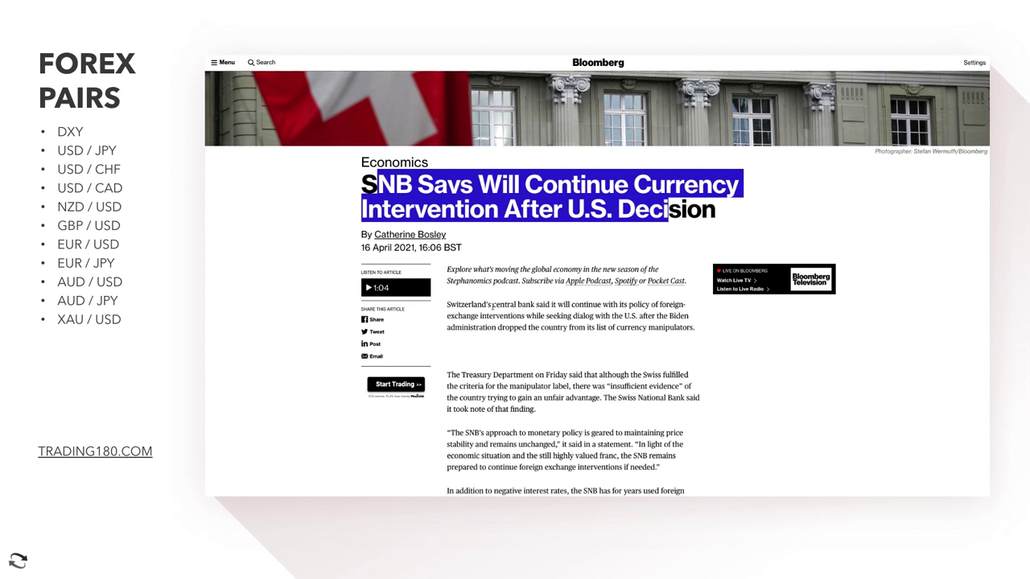
{"action": "left_click_drag", "start_coordinate": [492, 305], "coordinate": [534, 306]}
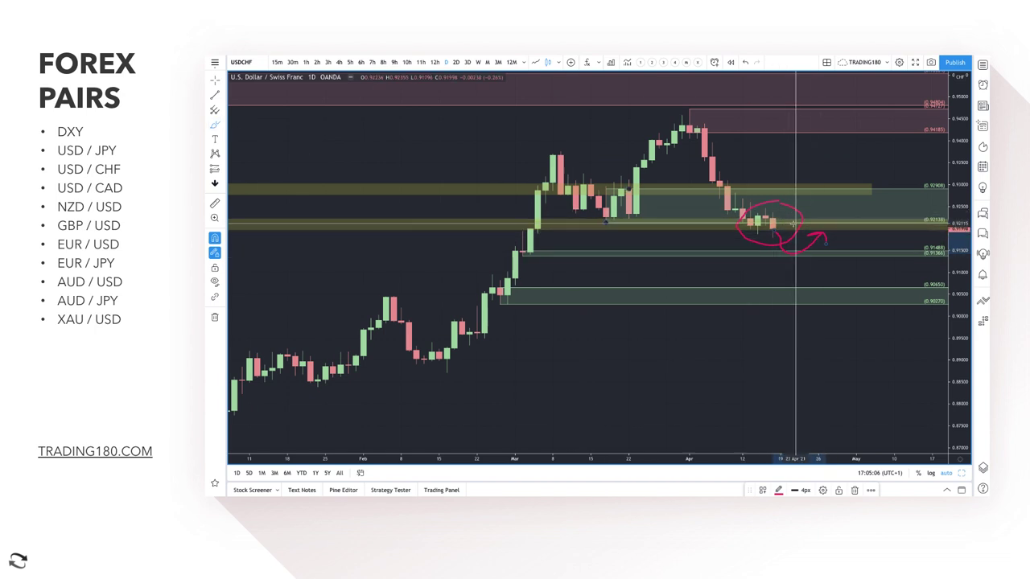
Brush an arrow from the latest USDCHF candles to the upper supply zones, a question mark, and an arrow up from the 0.91488 demand zone
{"action": "left_click_drag", "start_coordinate": [784, 219], "coordinate": [886, 105]}
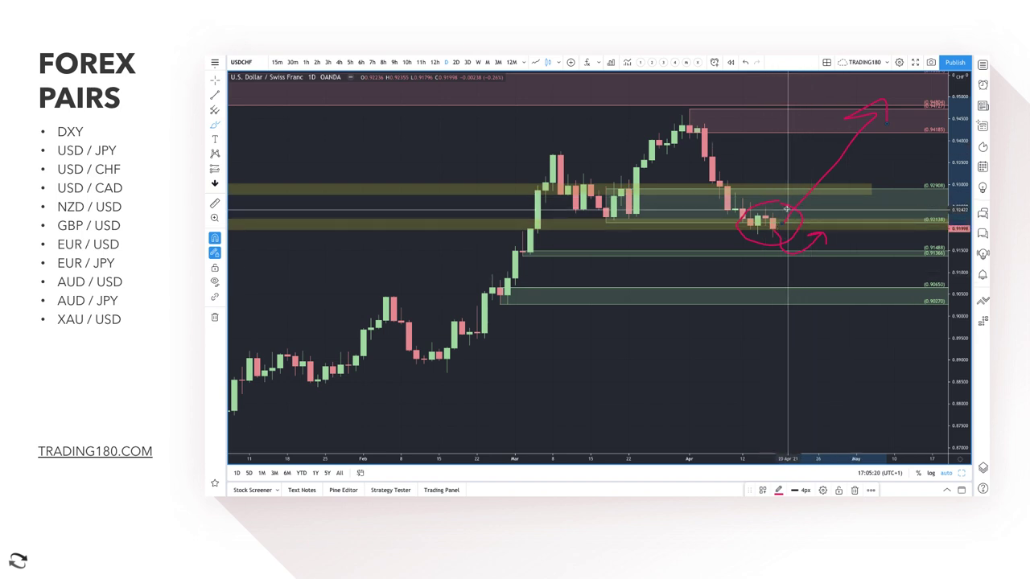
{"action": "mouse_move", "coordinate": [829, 203]}
{"action": "left_mouse_down"}
{"action": "mouse_move", "coordinate": [853, 199]}
{"action": "mouse_move", "coordinate": [844, 220]}
{"action": "left_mouse_up"}
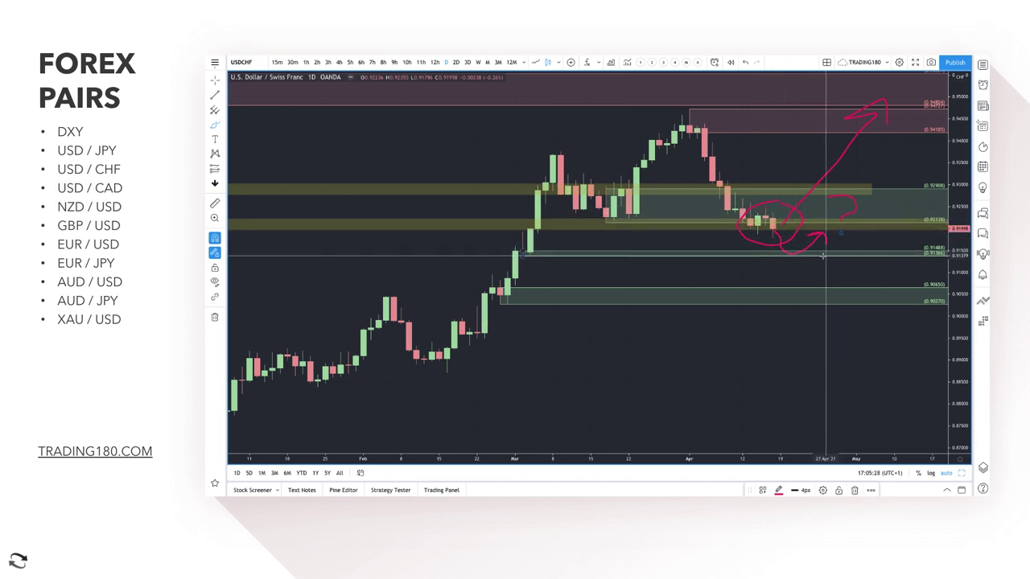
{"action": "mouse_move", "coordinate": [827, 255]}
{"action": "left_mouse_down"}
{"action": "mouse_move", "coordinate": [894, 202]}
{"action": "mouse_move", "coordinate": [896, 210]}
{"action": "left_mouse_up"}
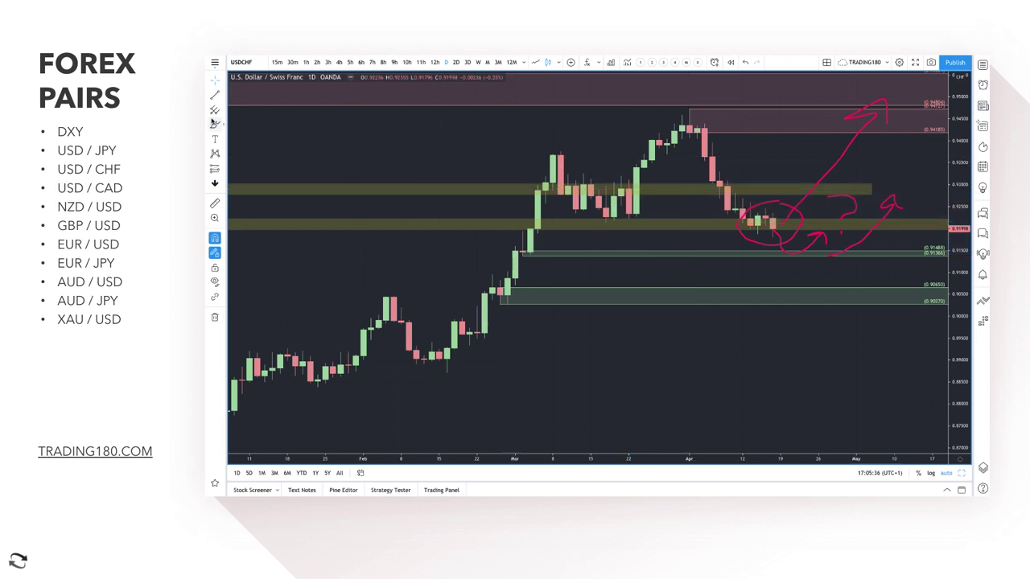
Mark a USDCHF zone from 0.92426 to 0.92818 on the 9 April candle with Fib Retracement and apply the "1. SUPPLY" template
{"action": "left_click", "coordinate": [224, 128]}
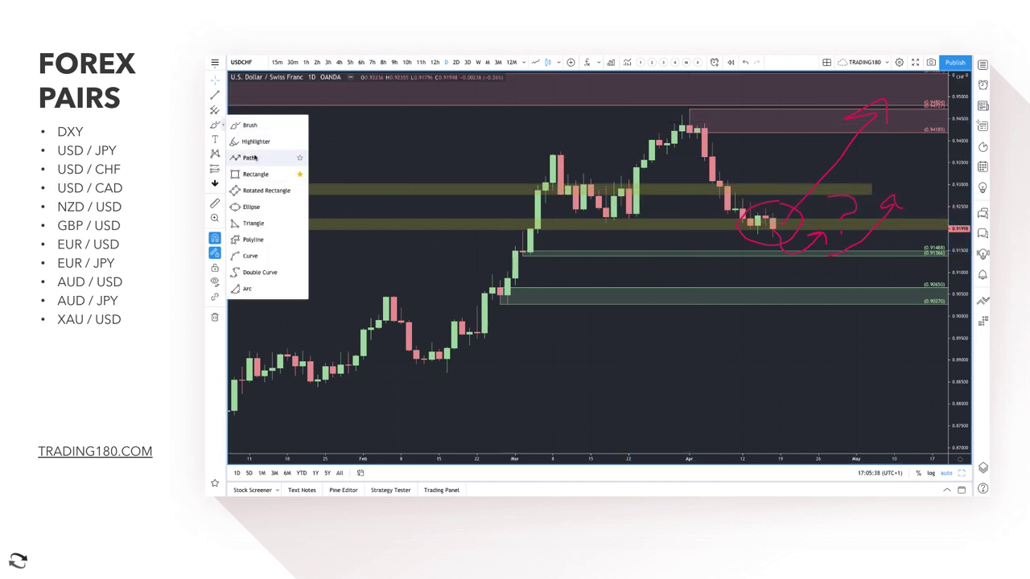
{"action": "left_click", "coordinate": [223, 113]}
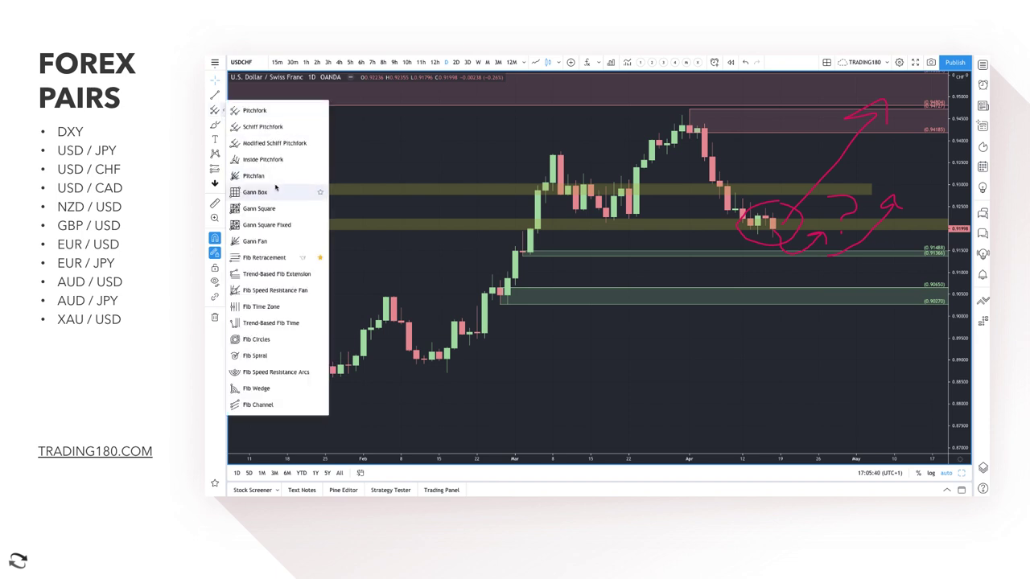
{"action": "left_click", "coordinate": [253, 257]}
{"action": "left_click", "coordinate": [736, 211]}
{"action": "left_click", "coordinate": [736, 188]}
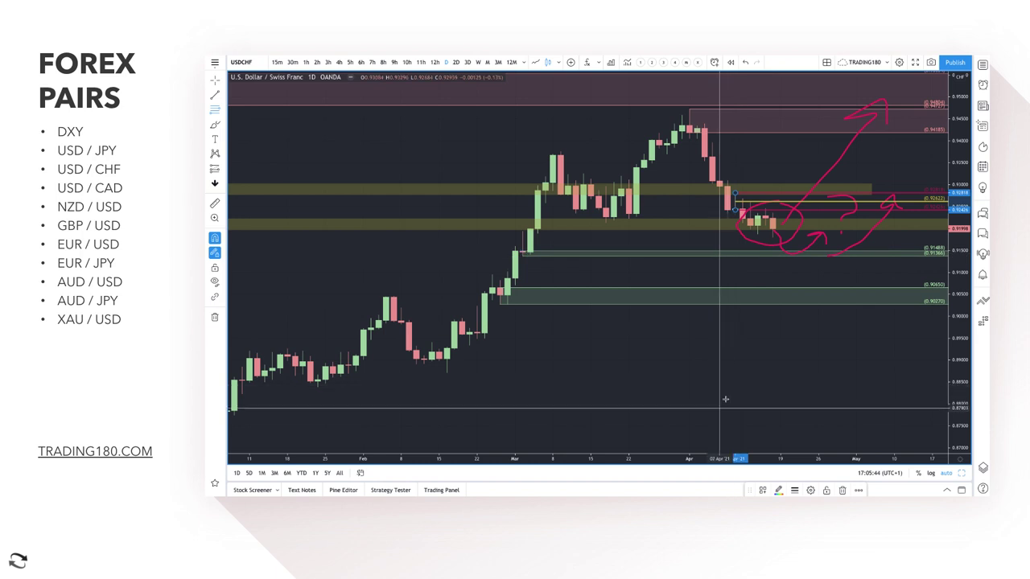
{"action": "left_click", "coordinate": [762, 490]}
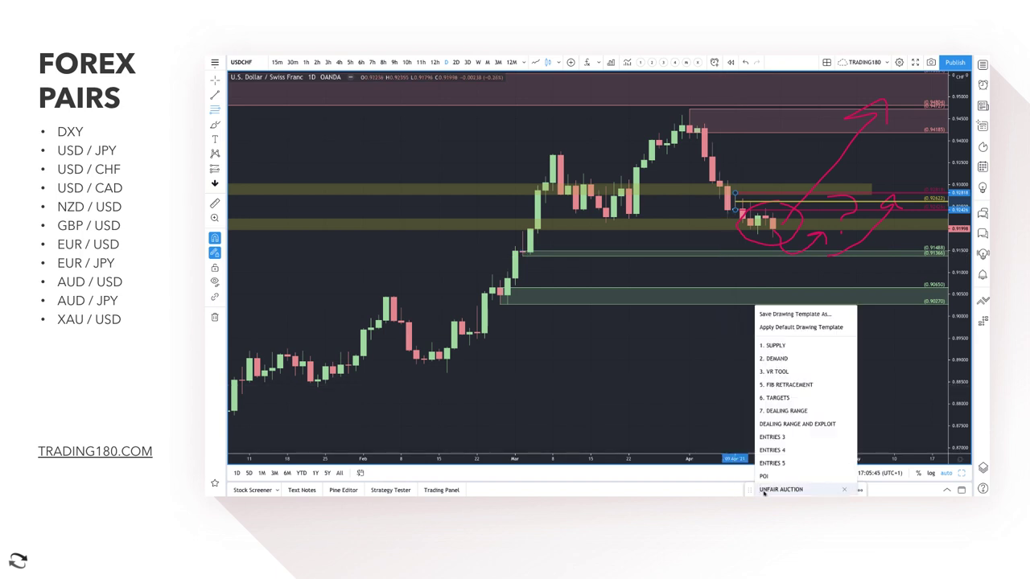
{"action": "left_click", "coordinate": [772, 345]}
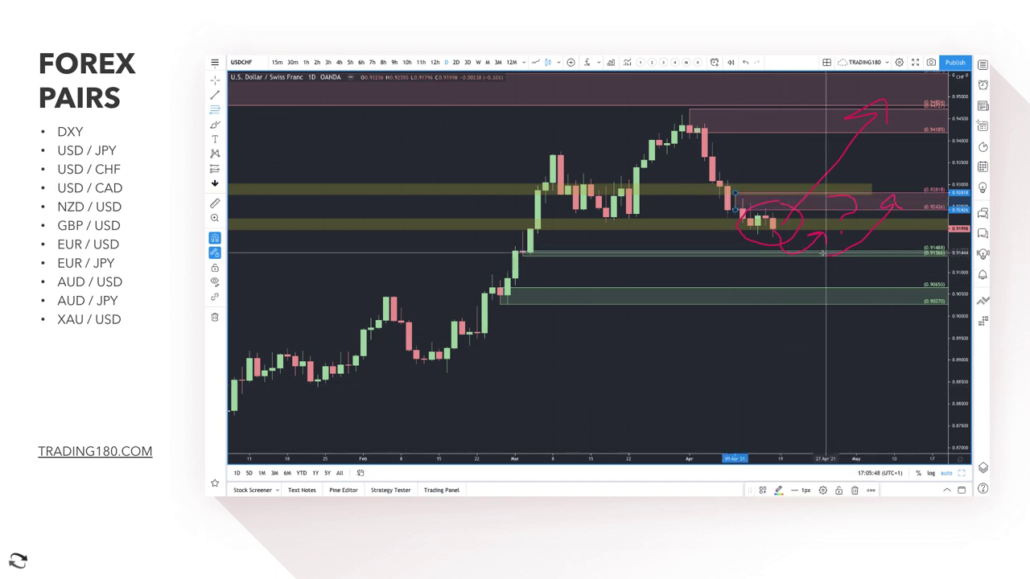
Brush a short USDCHF rise from the latest candle into the 0.92818–0.92426 supply zone and a drop back
{"action": "scroll", "coordinate": [764, 241], "scroll_direction": "up", "scroll_amount": 3}
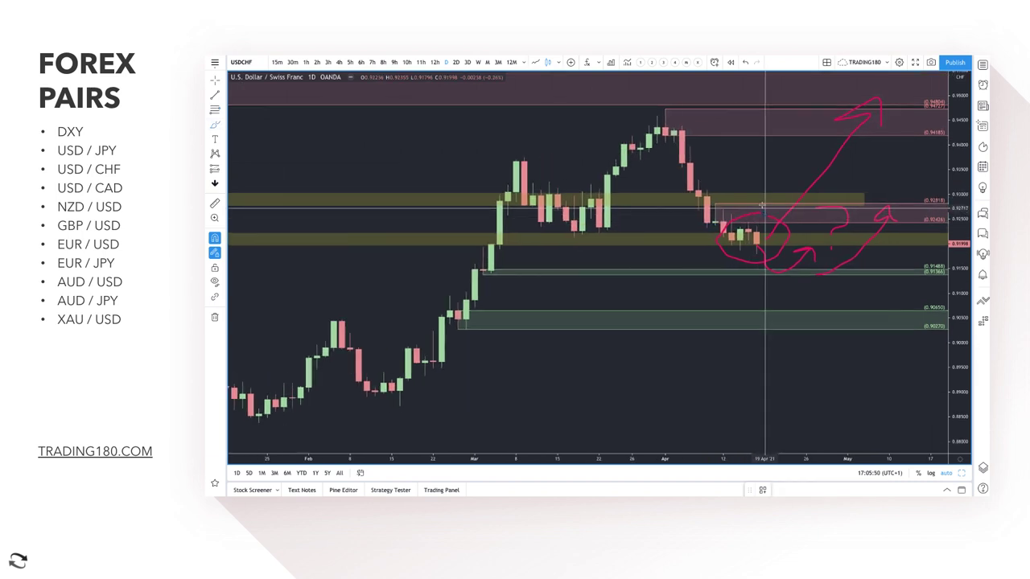
{"action": "left_click_drag", "start_coordinate": [658, 320], "coordinate": [707, 308]}
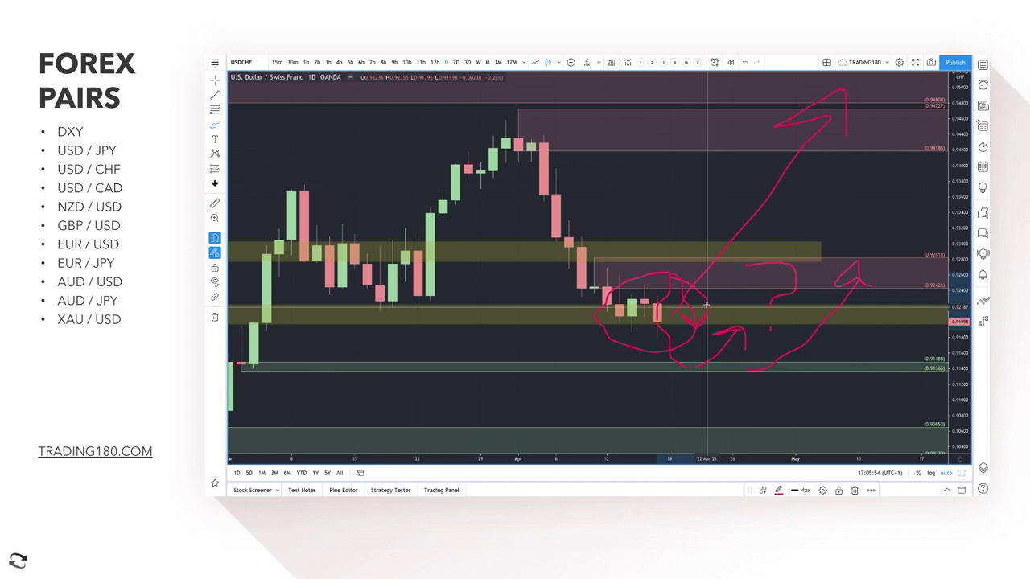
{"action": "scroll", "coordinate": [684, 290], "scroll_direction": "down", "scroll_amount": 3}
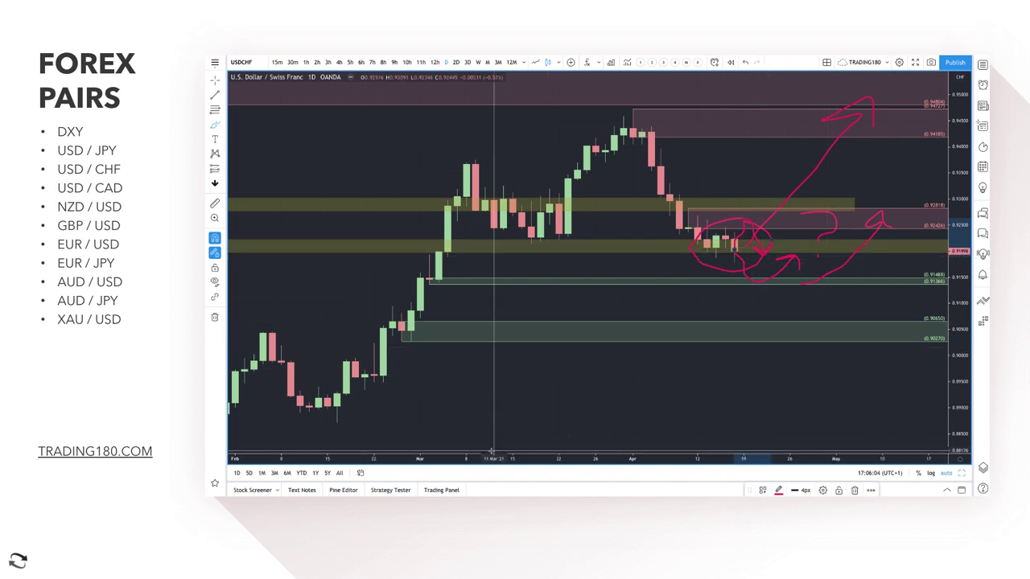
Delete all brush strokes from the USDCHF chart through the object tree, keeping the Fib retracement zones and rectangles
{"action": "left_click", "coordinate": [983, 469]}
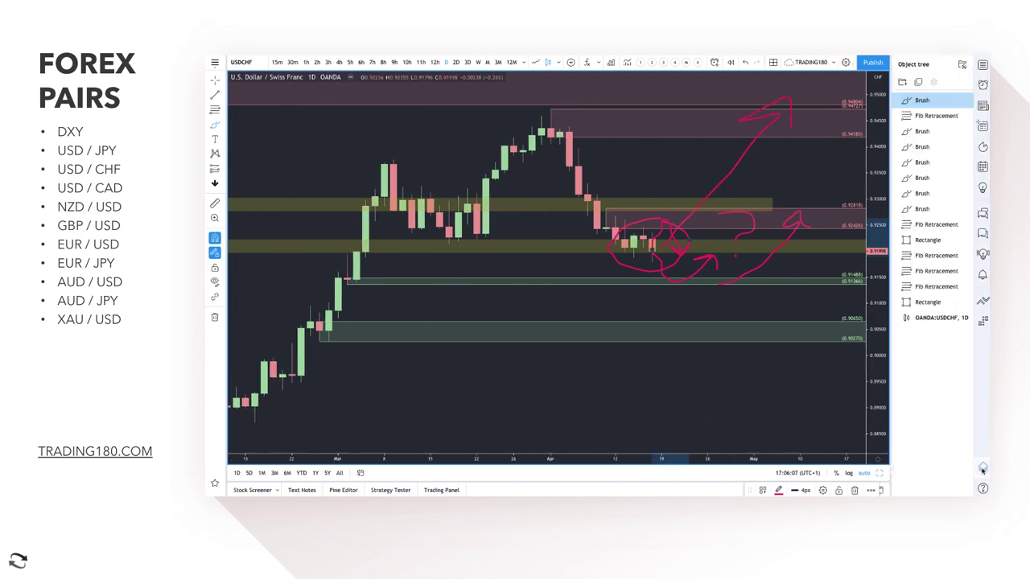
{"action": "left_click", "coordinate": [966, 101]}
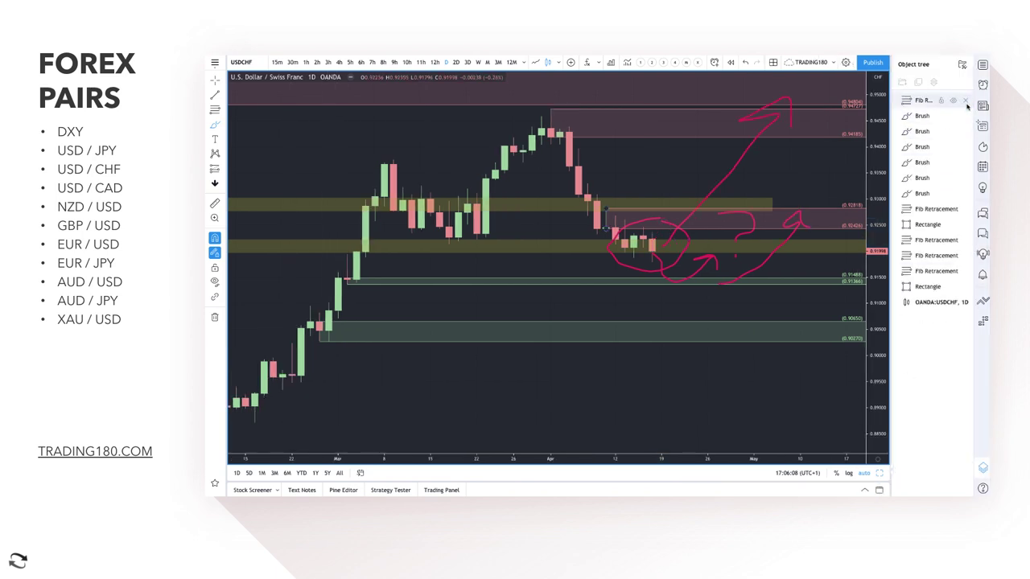
{"action": "left_click", "coordinate": [965, 116]}
{"action": "left_click", "coordinate": [965, 117]}
{"action": "left_click", "coordinate": [965, 116]}
{"action": "left_click", "coordinate": [964, 117]}
Brush an "E" at the 0.94727–0.94185 supply zone, "D" and "B" near the latest candle, and an arrow up to that zone
{"action": "left_click", "coordinate": [219, 124]}
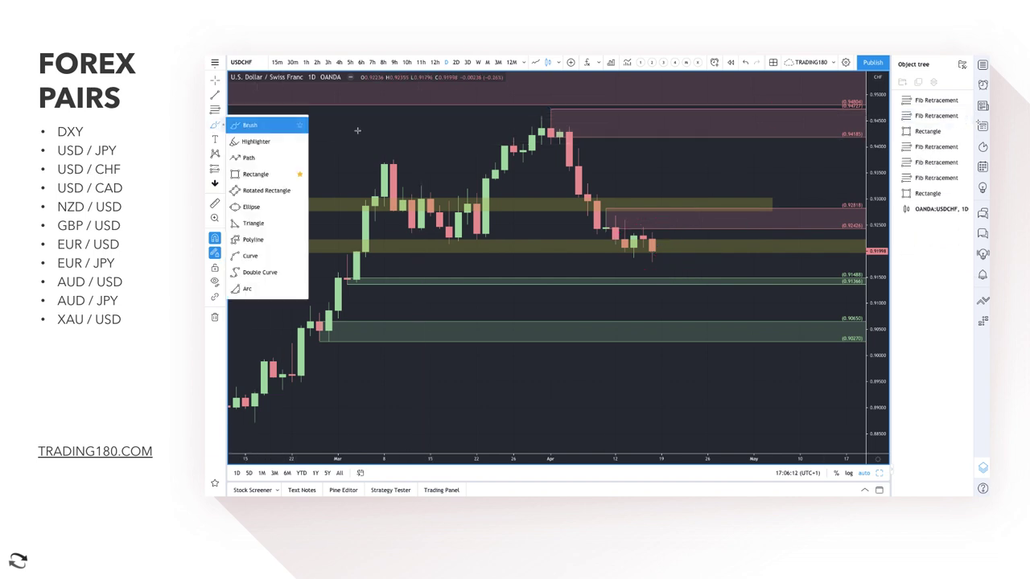
{"action": "left_click", "coordinate": [596, 112]}
{"action": "mouse_move", "coordinate": [613, 121]}
{"action": "left_mouse_down"}
{"action": "mouse_move", "coordinate": [590, 118]}
{"action": "mouse_move", "coordinate": [625, 104]}
{"action": "left_mouse_up"}
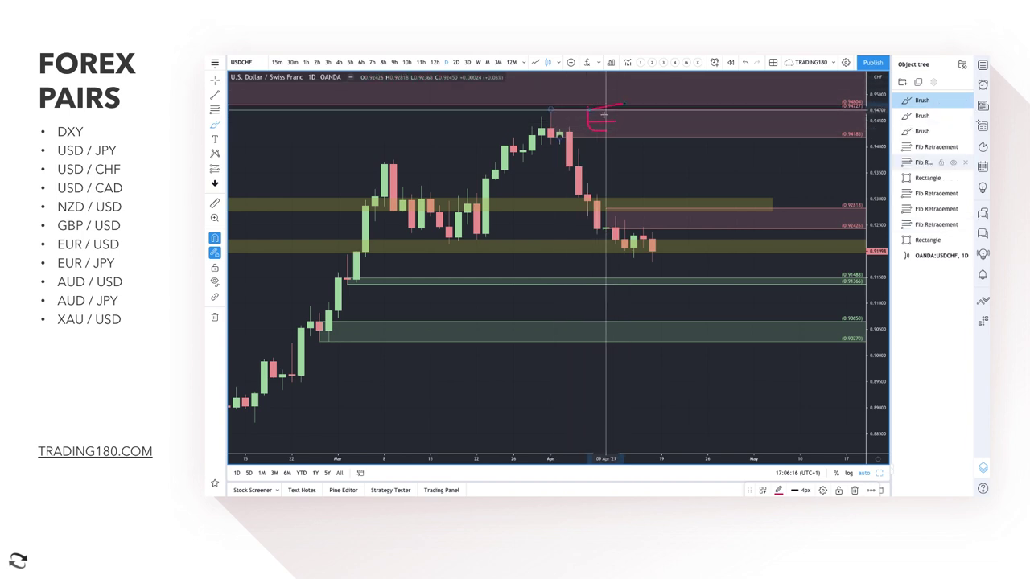
{"action": "mouse_move", "coordinate": [680, 256]}
{"action": "left_mouse_down"}
{"action": "mouse_move", "coordinate": [690, 227]}
{"action": "mouse_move", "coordinate": [682, 259]}
{"action": "mouse_move", "coordinate": [655, 262]}
{"action": "mouse_move", "coordinate": [716, 185]}
{"action": "mouse_move", "coordinate": [688, 141]}
{"action": "left_mouse_up"}
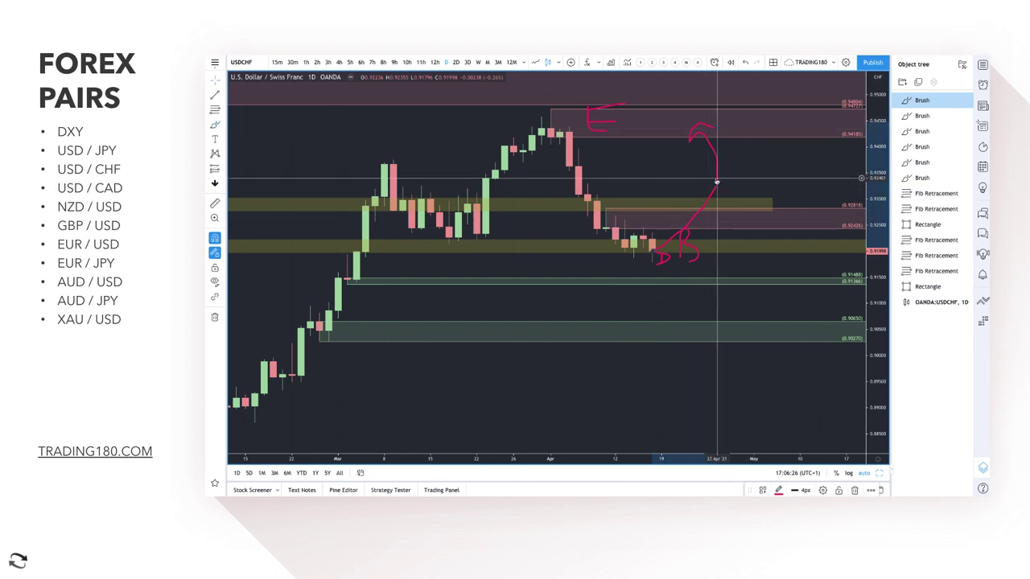
Remove the arrow and the "D", "B" and "E" brush marks from the USDCHF chart, keeping its zones
{"action": "key", "text": "ctrl+z"}
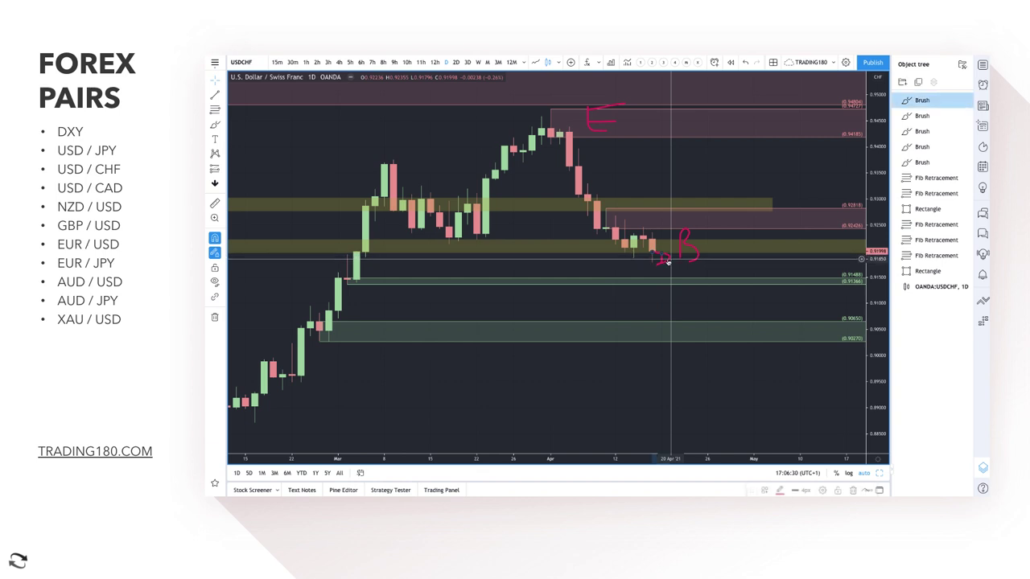
{"action": "key", "text": "ctrl+z"}
{"action": "key", "text": "ctrl+z"}
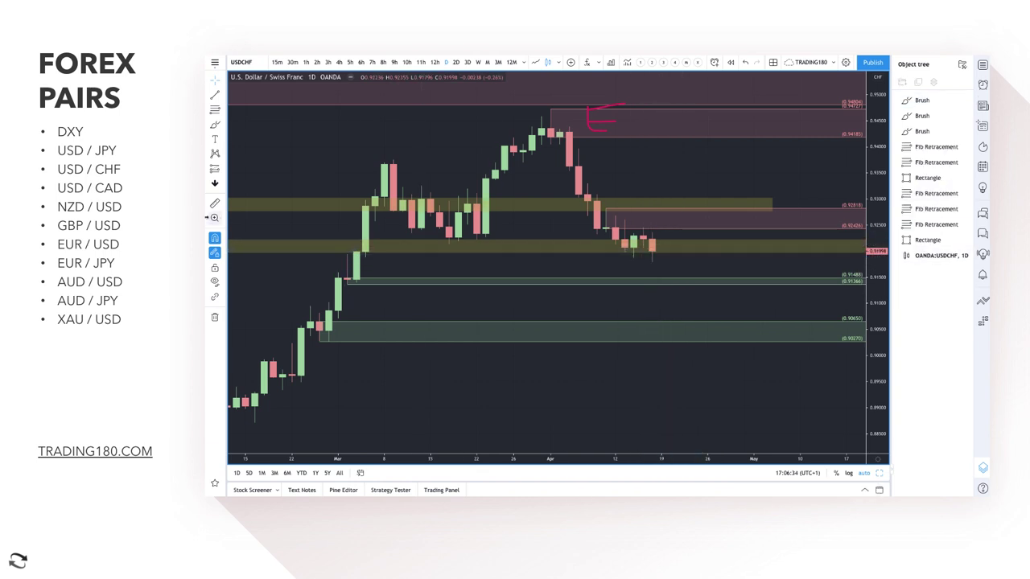
{"action": "left_click", "coordinate": [595, 113]}
{"action": "key", "text": "Delete"}
{"action": "left_click", "coordinate": [596, 113]}
{"action": "key", "text": "Delete"}
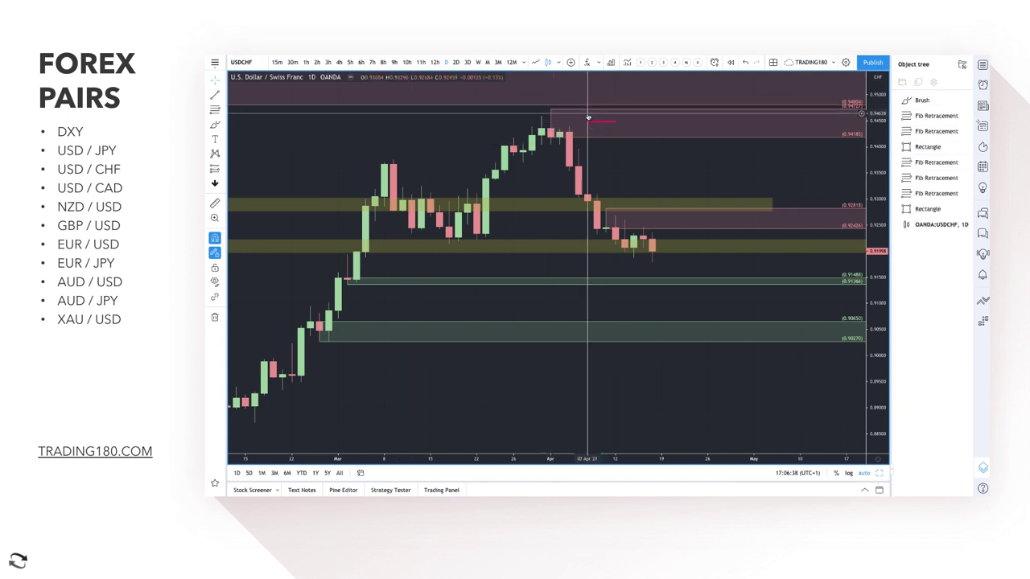
{"action": "left_click", "coordinate": [604, 120]}
{"action": "key", "text": "Delete"}
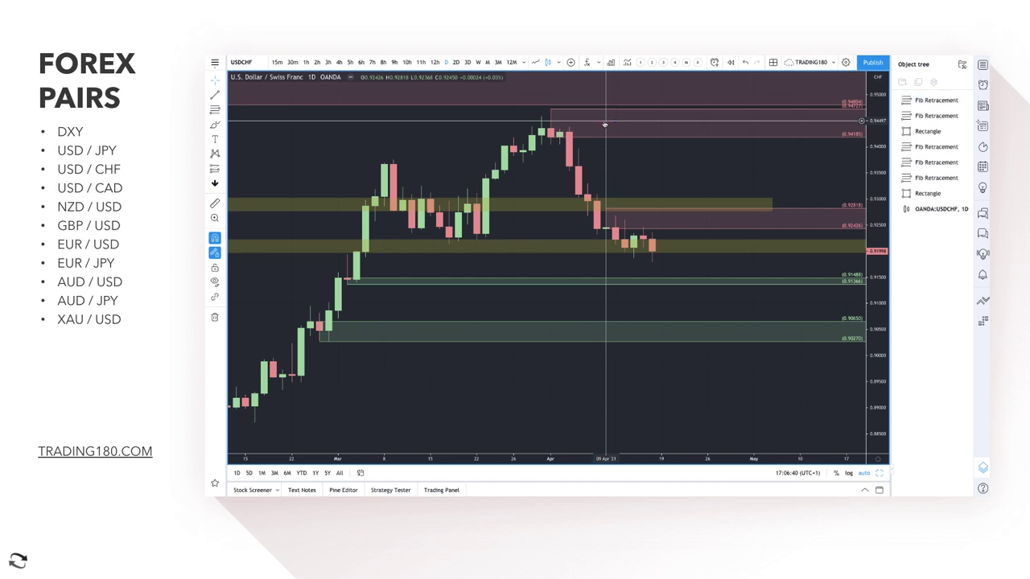
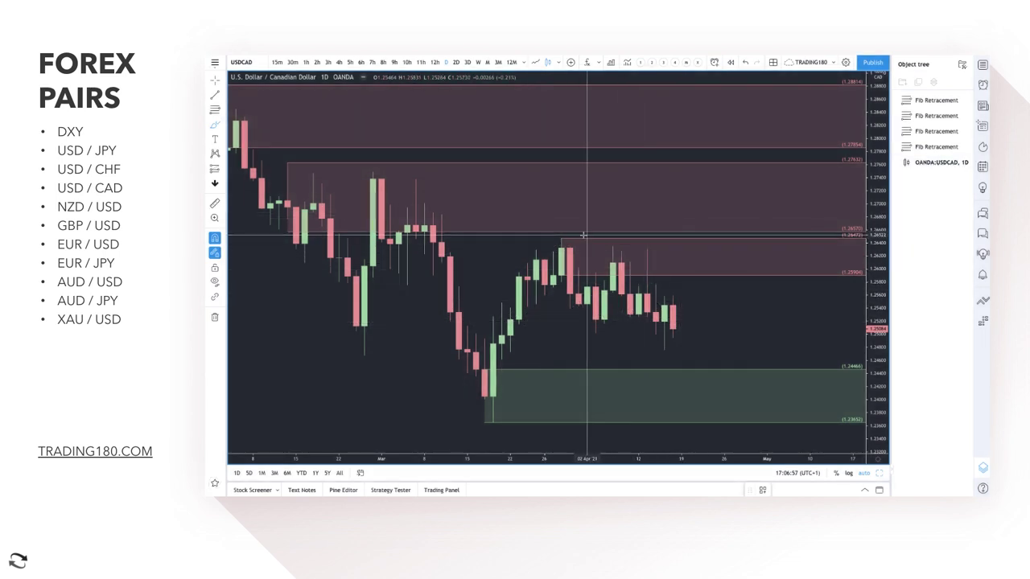
Brush an arrow falling from the USDCAD 1.26472–1.25904 supply zone to just past the latest candle
{"action": "left_click_drag", "start_coordinate": [585, 235], "coordinate": [699, 314]}
{"action": "scroll", "coordinate": [595, 286], "scroll_direction": "down", "scroll_amount": 3}
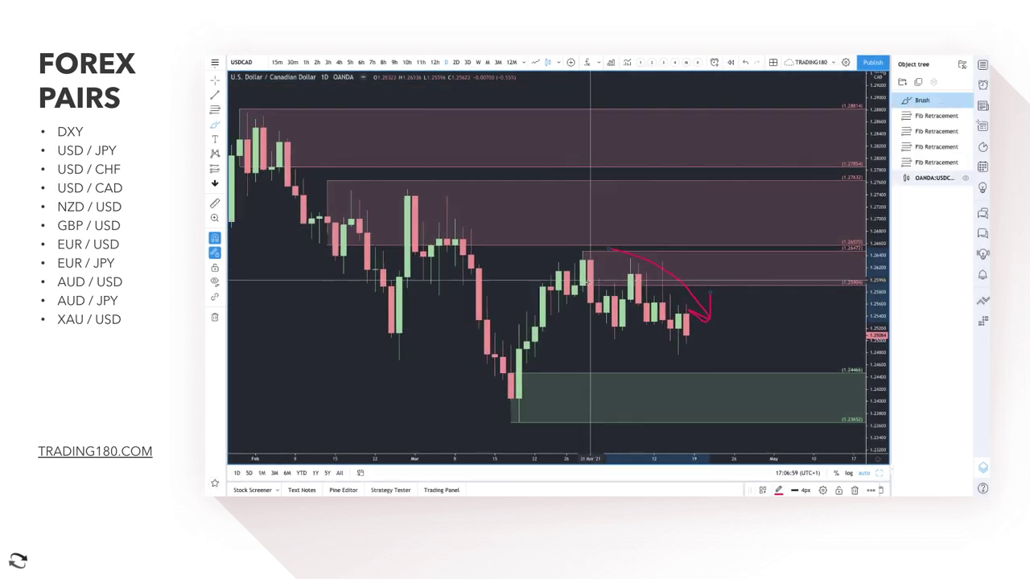
{"action": "scroll", "coordinate": [409, 167], "scroll_direction": "down", "scroll_amount": 2}
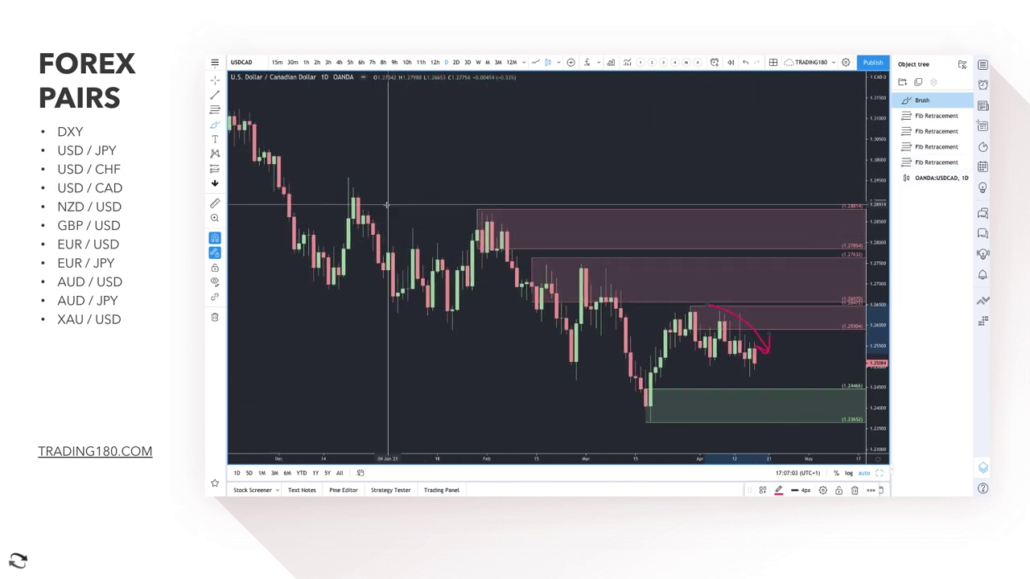
{"action": "scroll", "coordinate": [644, 306], "scroll_direction": "up", "scroll_amount": 4}
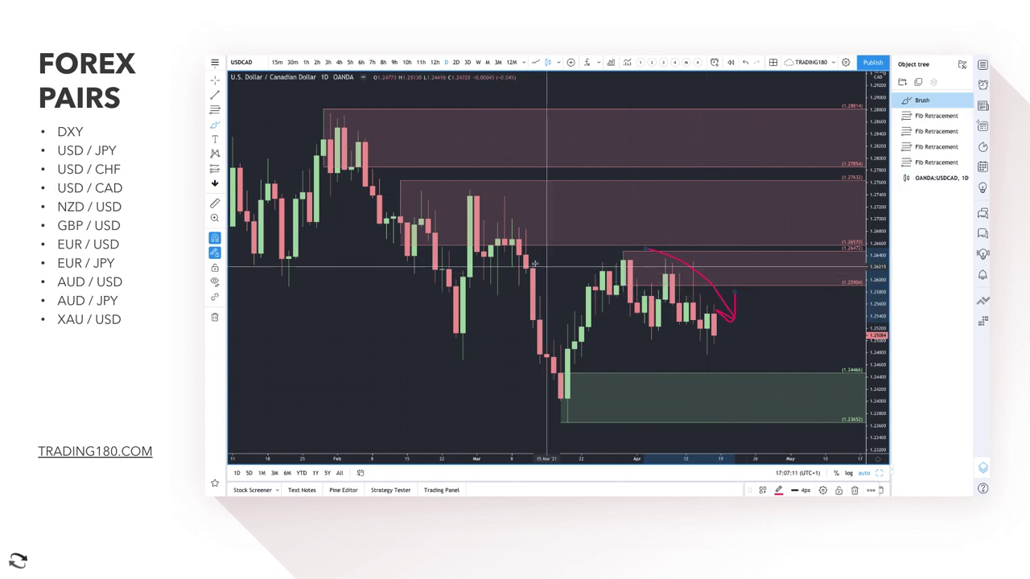
Brush a USDCAD dip into the 1.24466–1.23652 demand zone with a rebound, plus two rising arrows and one falling arrow below the February candles
{"action": "mouse_move", "coordinate": [713, 332]}
{"action": "left_mouse_down"}
{"action": "mouse_move", "coordinate": [732, 371]}
{"action": "mouse_move", "coordinate": [760, 390]}
{"action": "mouse_move", "coordinate": [793, 338]}
{"action": "mouse_move", "coordinate": [796, 361]}
{"action": "left_mouse_up"}
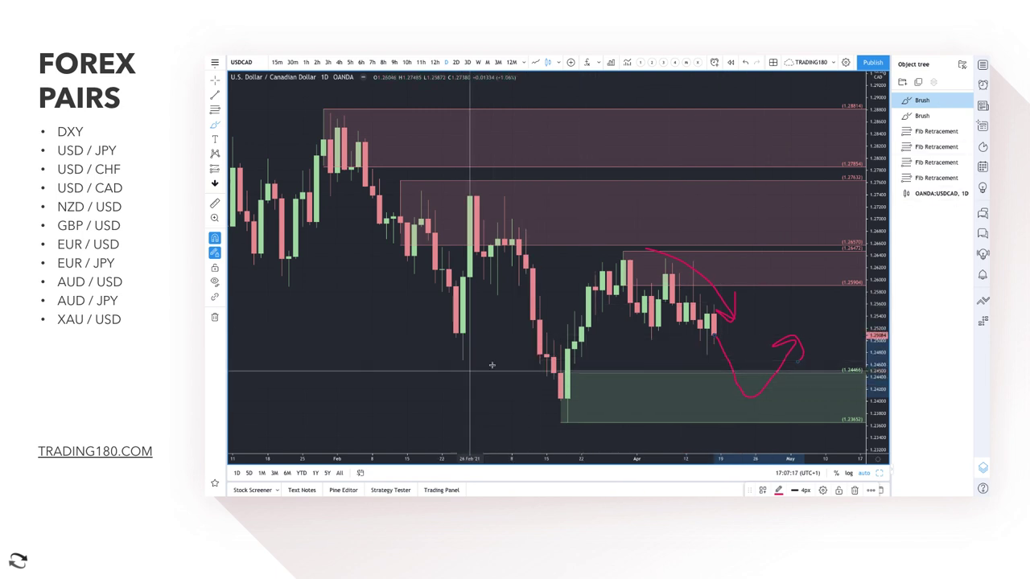
{"action": "mouse_move", "coordinate": [304, 343]}
{"action": "left_mouse_down"}
{"action": "mouse_move", "coordinate": [349, 306]}
{"action": "mouse_move", "coordinate": [388, 306]}
{"action": "left_mouse_up"}
{"action": "left_click_drag", "start_coordinate": [359, 344], "coordinate": [415, 294]}
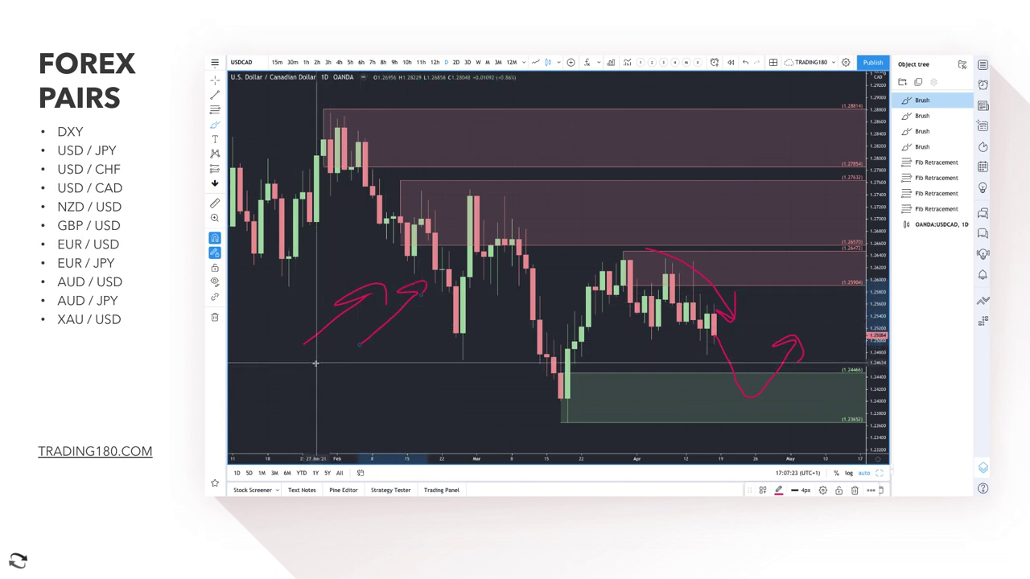
{"action": "left_click_drag", "start_coordinate": [305, 359], "coordinate": [335, 407]}
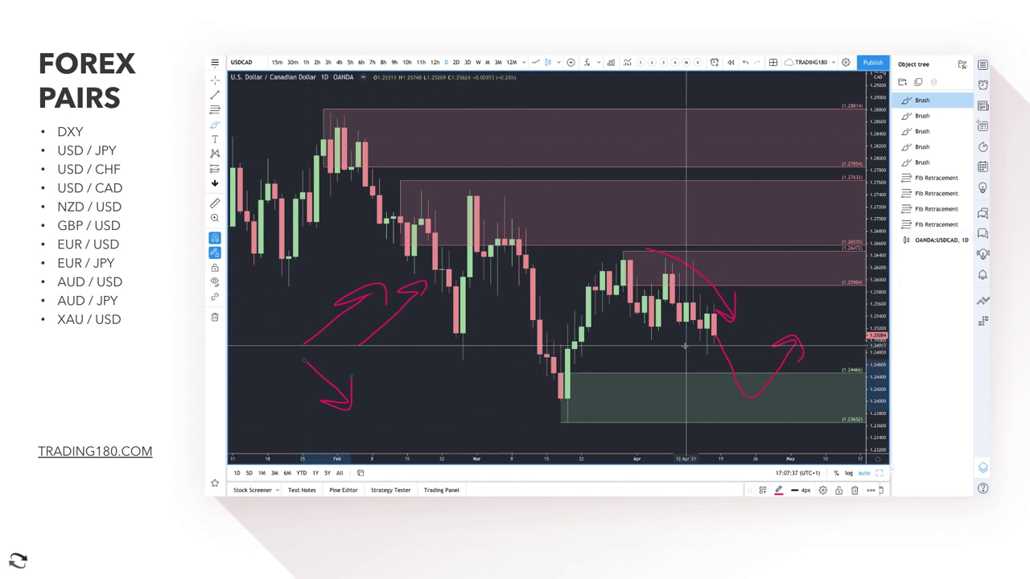
Delete the brushed arrow that falls from the USDCAD 1.26472–1.25904 supply zone
{"action": "scroll", "coordinate": [739, 288], "scroll_direction": "down", "scroll_amount": 3}
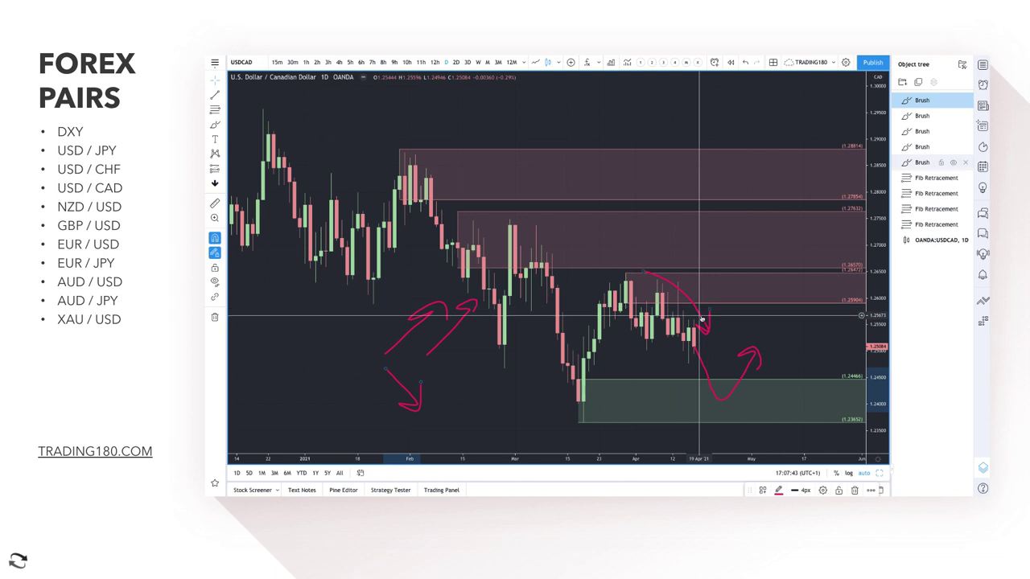
{"action": "left_click", "coordinate": [922, 163]}
{"action": "key", "text": "Delete"}
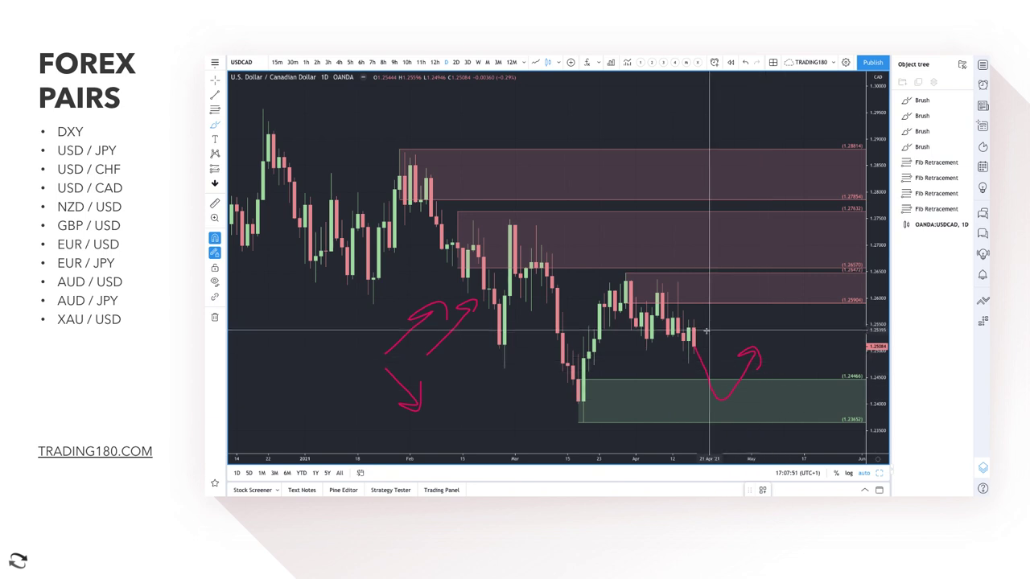
Circle the highs in USDCAD's lowest supply zone, brush a circle in each of the two zones above, and draw a falling arrow from the highest
{"action": "mouse_move", "coordinate": [693, 328]}
{"action": "left_mouse_down"}
{"action": "mouse_move", "coordinate": [705, 292]}
{"action": "mouse_move", "coordinate": [635, 275]}
{"action": "mouse_move", "coordinate": [646, 300]}
{"action": "left_mouse_up"}
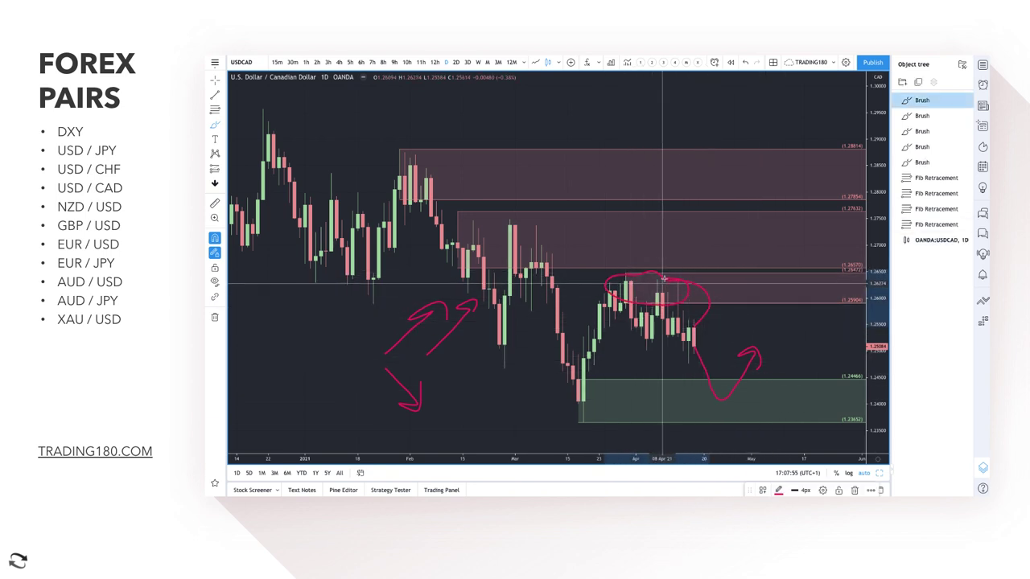
{"action": "mouse_move", "coordinate": [736, 249]}
{"action": "left_mouse_down"}
{"action": "mouse_move", "coordinate": [720, 251]}
{"action": "mouse_move", "coordinate": [704, 216]}
{"action": "left_mouse_up"}
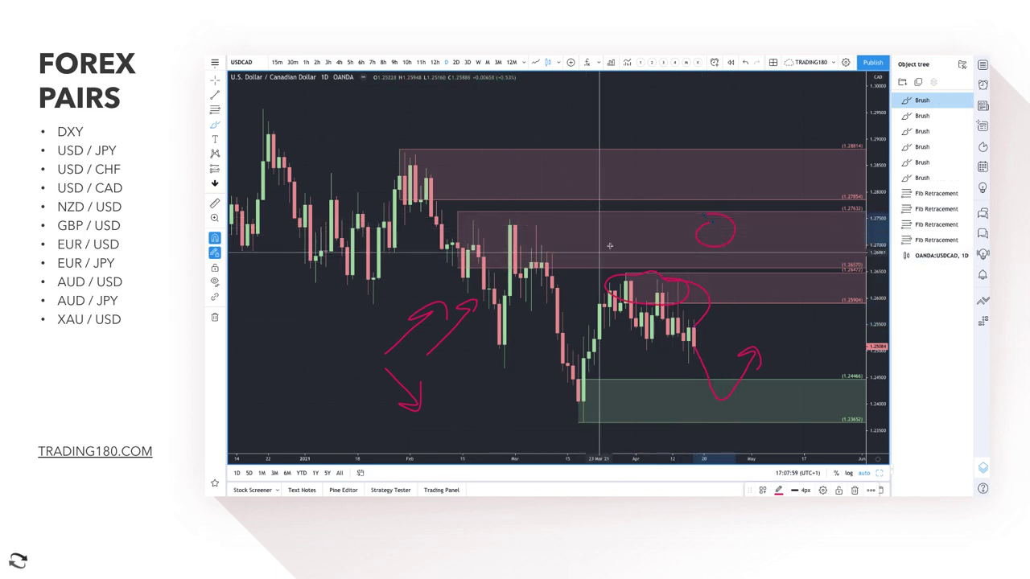
{"action": "left_click_drag", "start_coordinate": [741, 167], "coordinate": [796, 256]}
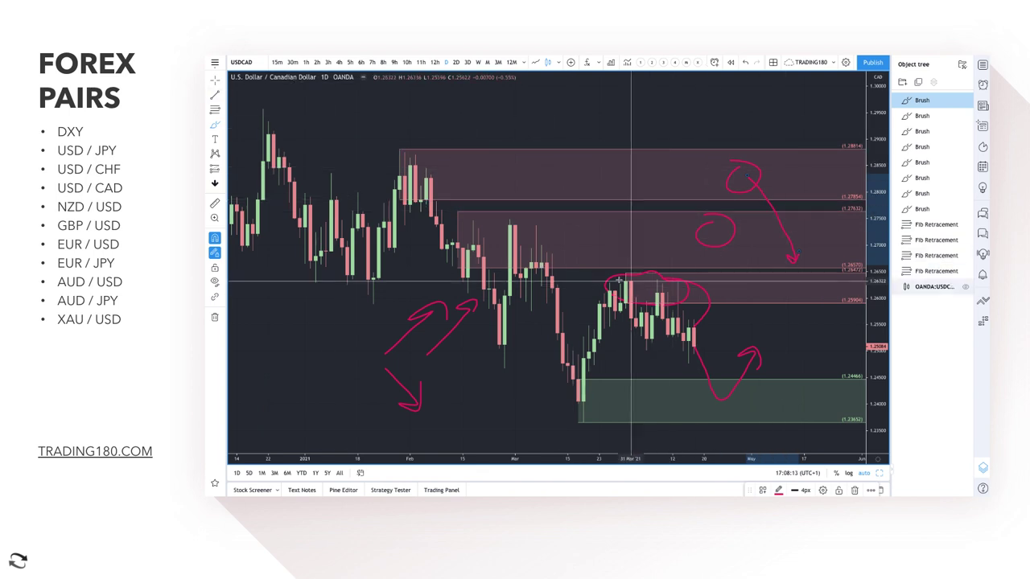
{"action": "scroll", "coordinate": [625, 354], "scroll_direction": "down", "scroll_amount": 2}
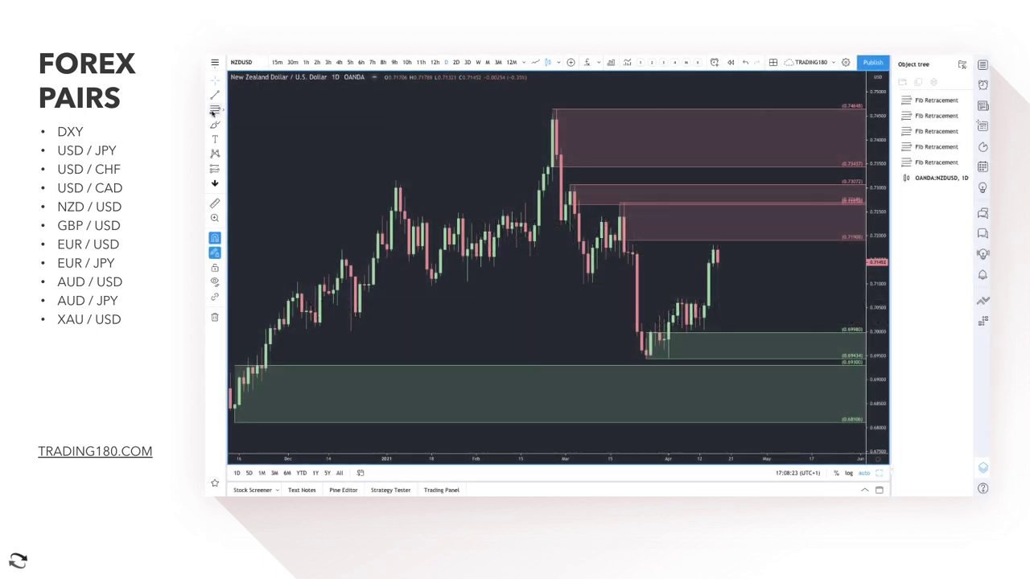
Raise the upper edge of the late-March NZDUSD demand zone to 0.70302
{"action": "left_click", "coordinate": [655, 332]}
{"action": "left_click_drag", "start_coordinate": [655, 333], "coordinate": [701, 316]}
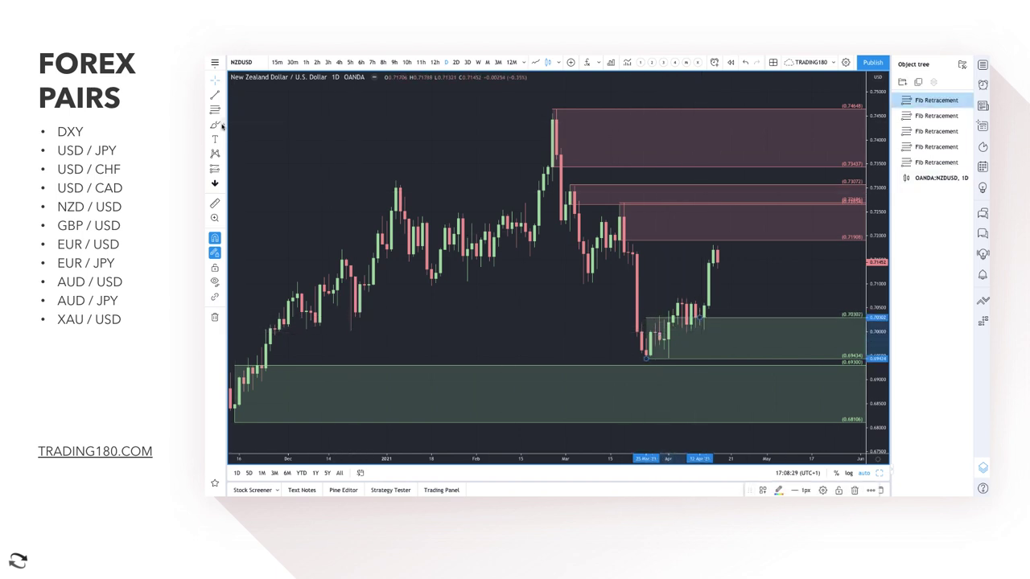
{"action": "key", "text": "Escape"}
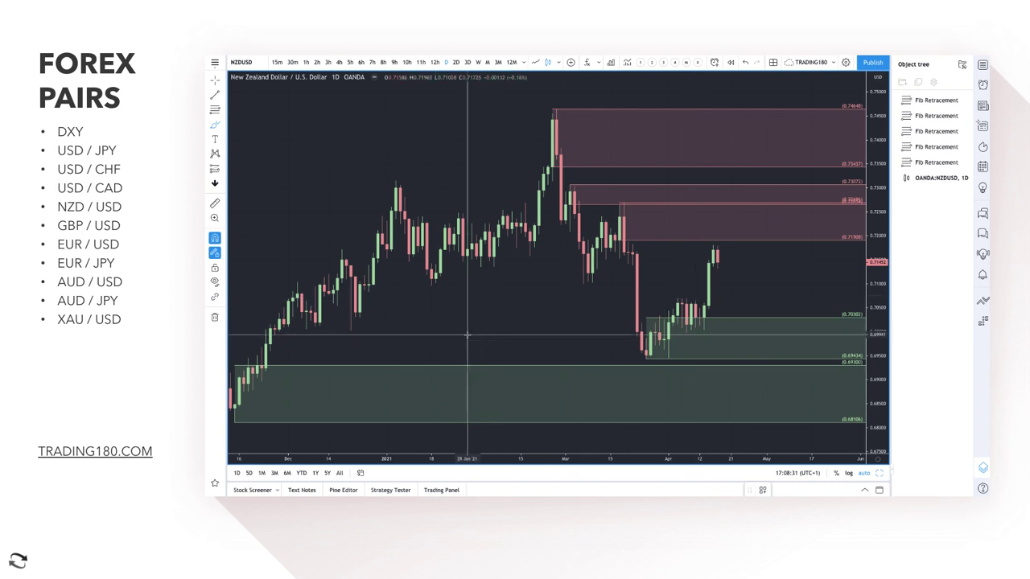
Brush two rising arrows below NZDUSD's February candles, a dip into the 0.70302–0.69434 zone with a rebound, and a rise past 0.71908 turning down
{"action": "mouse_move", "coordinate": [437, 325]}
{"action": "left_mouse_down"}
{"action": "mouse_move", "coordinate": [510, 283]}
{"action": "mouse_move", "coordinate": [511, 296]}
{"action": "mouse_move", "coordinate": [543, 296]}
{"action": "left_mouse_up"}
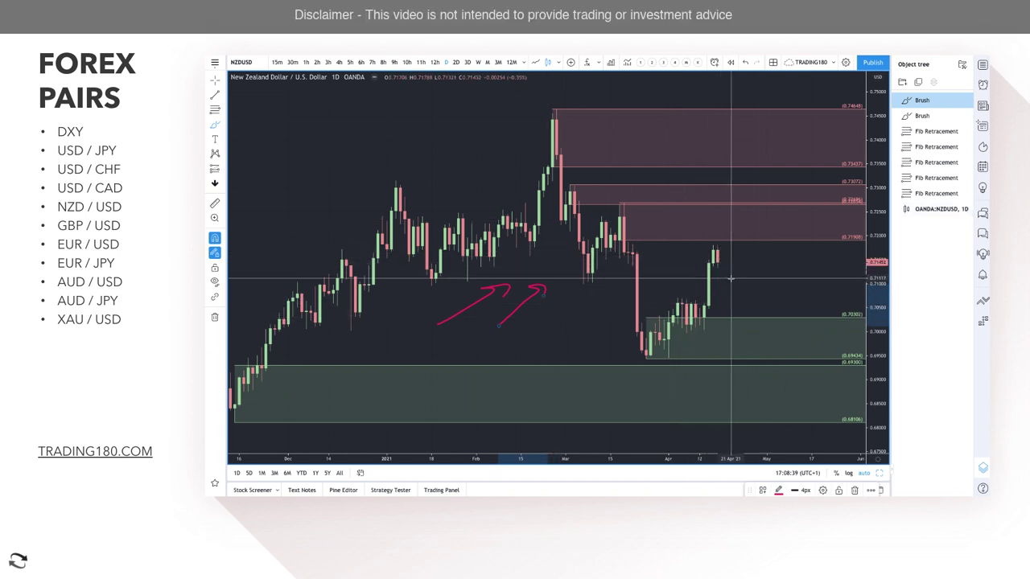
{"action": "mouse_move", "coordinate": [718, 263]}
{"action": "left_mouse_down"}
{"action": "mouse_move", "coordinate": [744, 323]}
{"action": "mouse_move", "coordinate": [784, 294]}
{"action": "mouse_move", "coordinate": [777, 287]}
{"action": "mouse_move", "coordinate": [784, 300]}
{"action": "left_mouse_up"}
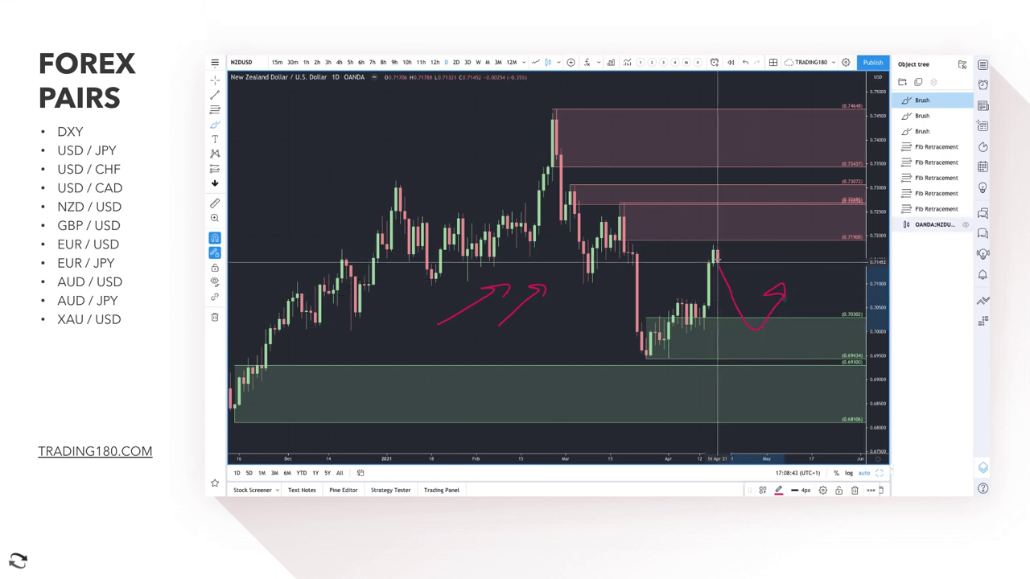
{"action": "mouse_move", "coordinate": [717, 265]}
{"action": "left_mouse_down"}
{"action": "mouse_move", "coordinate": [738, 230]}
{"action": "mouse_move", "coordinate": [777, 242]}
{"action": "left_mouse_up"}
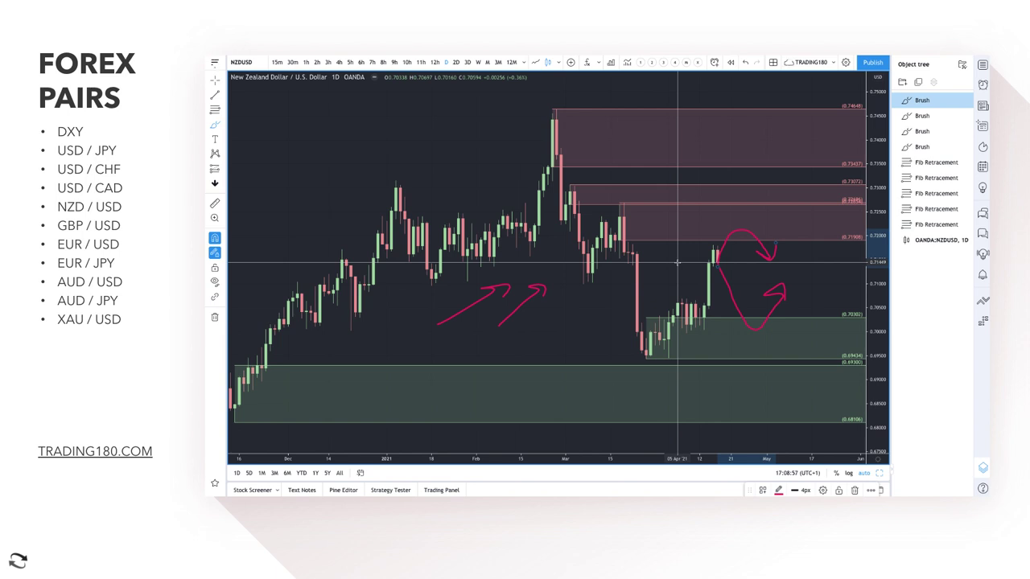
{"action": "mouse_move", "coordinate": [734, 238]}
{"action": "left_mouse_down"}
{"action": "mouse_move", "coordinate": [763, 234]}
{"action": "mouse_move", "coordinate": [771, 258]}
{"action": "left_mouse_up"}
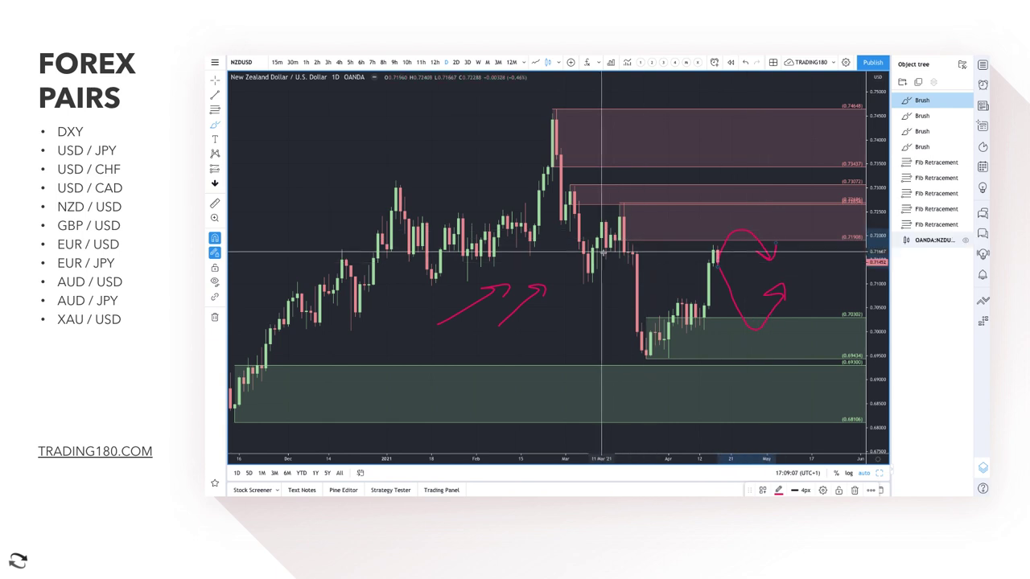
Brush a rising arrow labelled "N" and a falling arrow labelled "C" above the December NZDUSD candles
{"action": "mouse_move", "coordinate": [275, 159]}
{"action": "left_mouse_down"}
{"action": "mouse_move", "coordinate": [326, 119]}
{"action": "mouse_move", "coordinate": [333, 127]}
{"action": "left_mouse_up"}
{"action": "mouse_move", "coordinate": [284, 169]}
{"action": "left_mouse_down"}
{"action": "mouse_move", "coordinate": [310, 202]}
{"action": "mouse_move", "coordinate": [323, 190]}
{"action": "left_mouse_up"}
{"action": "left_click_drag", "start_coordinate": [351, 124], "coordinate": [373, 109]}
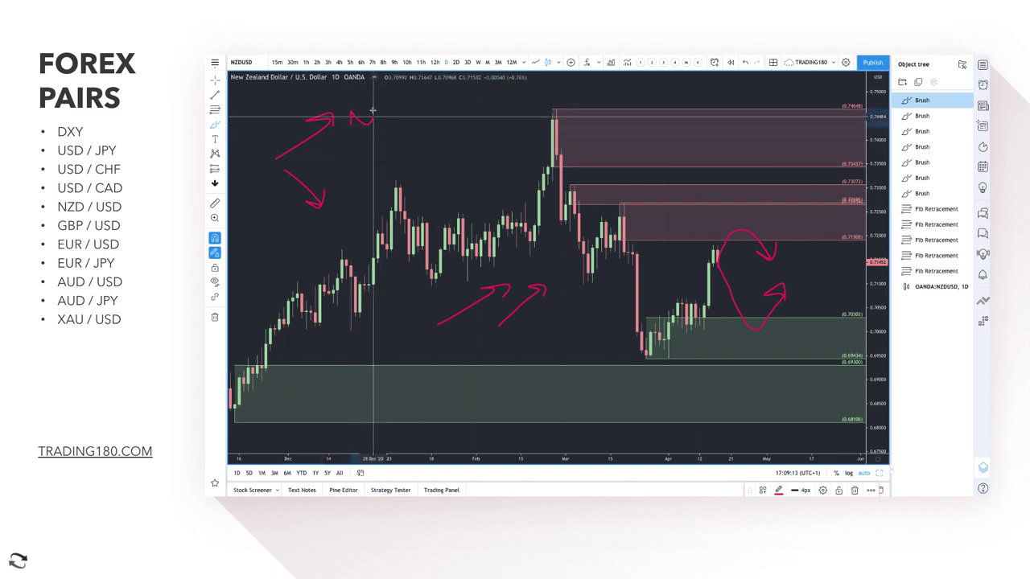
{"action": "mouse_move", "coordinate": [366, 184]}
{"action": "left_mouse_down"}
{"action": "mouse_move", "coordinate": [348, 200]}
{"action": "mouse_move", "coordinate": [366, 198]}
{"action": "left_mouse_up"}
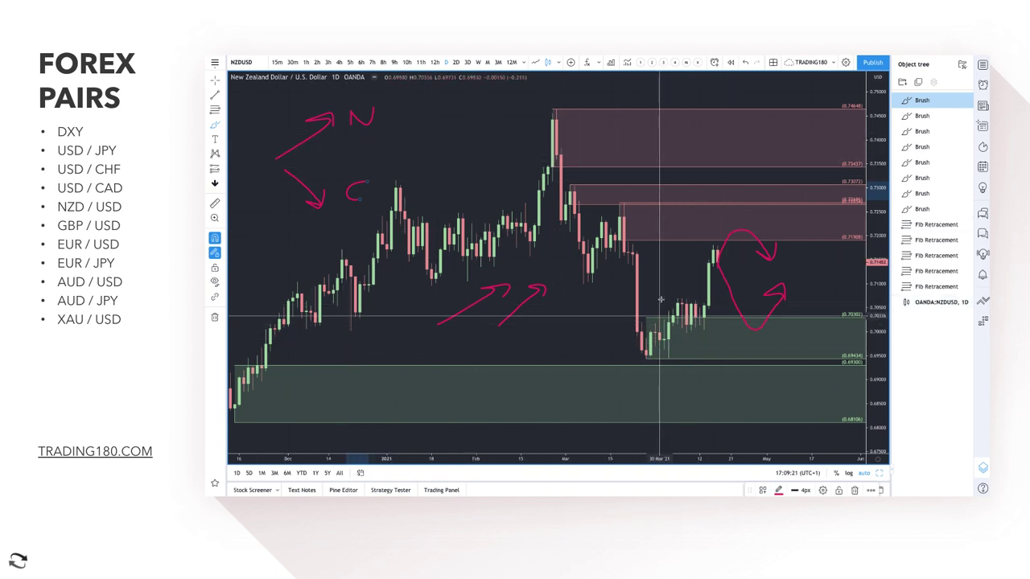
{"action": "left_click", "coordinate": [588, 294]}
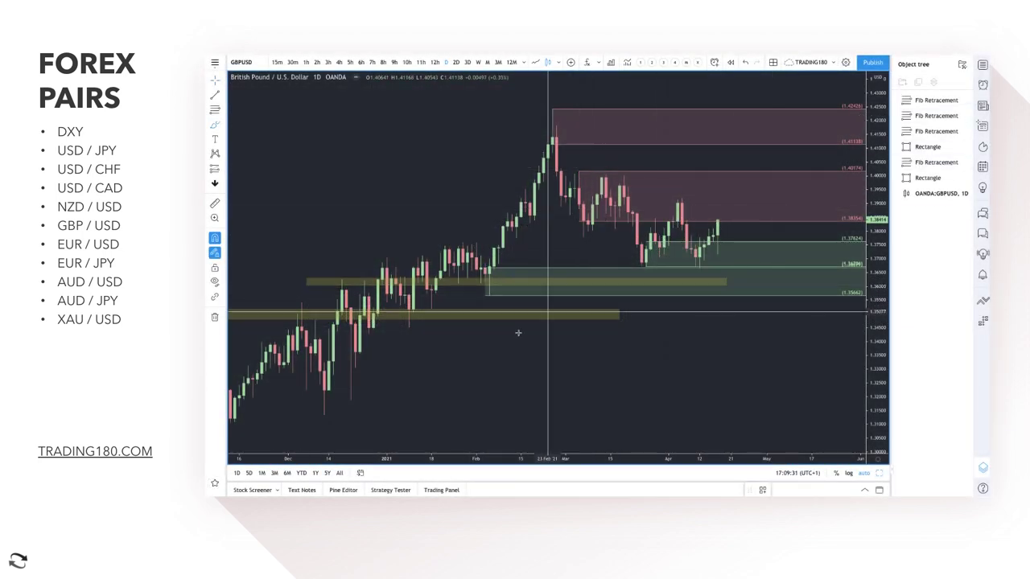
Brush two rising arrows above the December–January GBPUSD candles and return from the ING UK GDP article to the chart
{"action": "mouse_move", "coordinate": [299, 168]}
{"action": "left_mouse_down"}
{"action": "mouse_move", "coordinate": [361, 126]}
{"action": "mouse_move", "coordinate": [434, 123]}
{"action": "mouse_move", "coordinate": [426, 137]}
{"action": "left_mouse_up"}
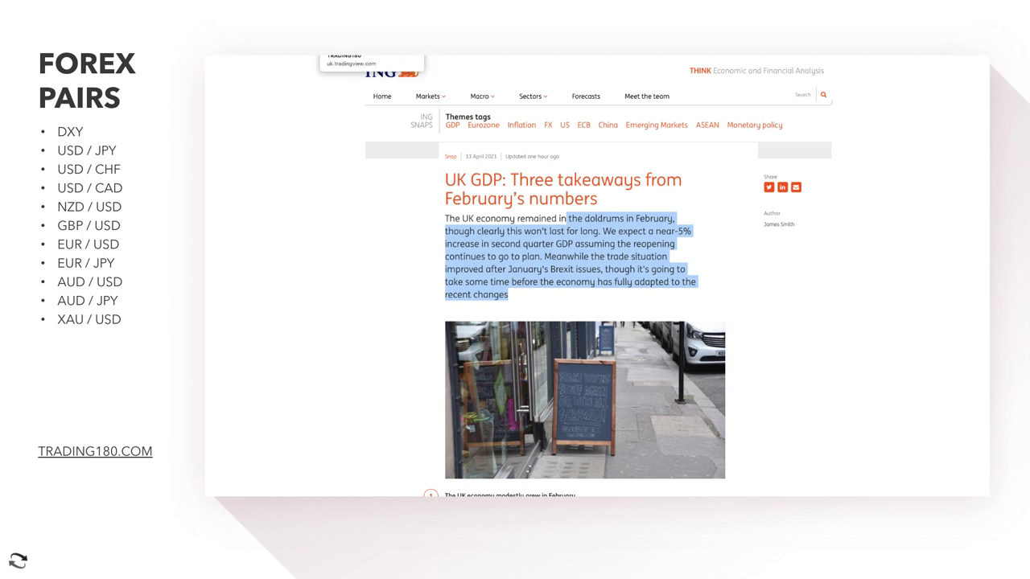
{"action": "left_click", "coordinate": [371, 52]}
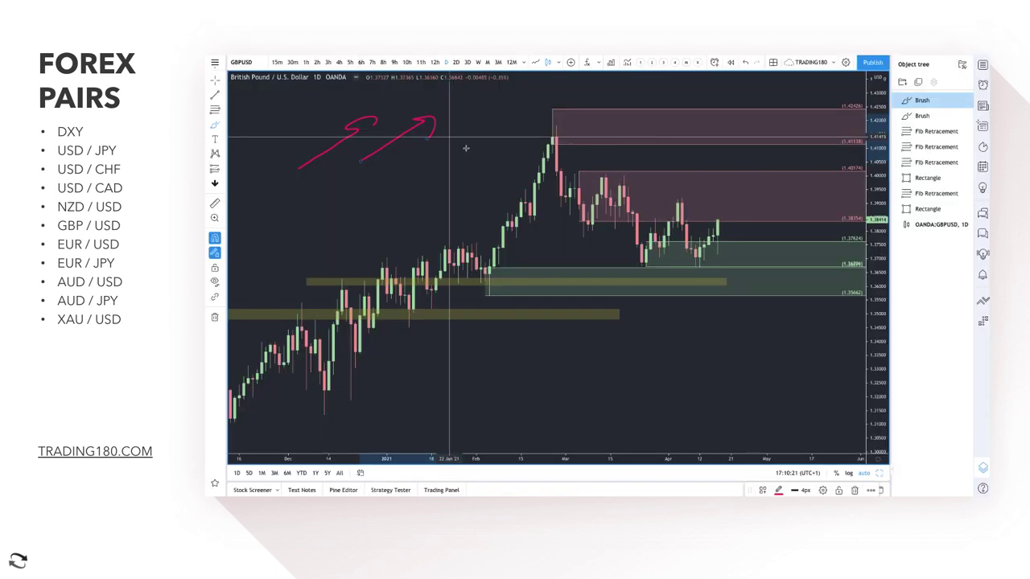
Brush GBPUSD projections up into the 1.42426–1.41138 supply zone and down into the demand zone above 1.35662, and circle the late-March and April lows
{"action": "left_click", "coordinate": [213, 127]}
{"action": "left_click", "coordinate": [243, 122]}
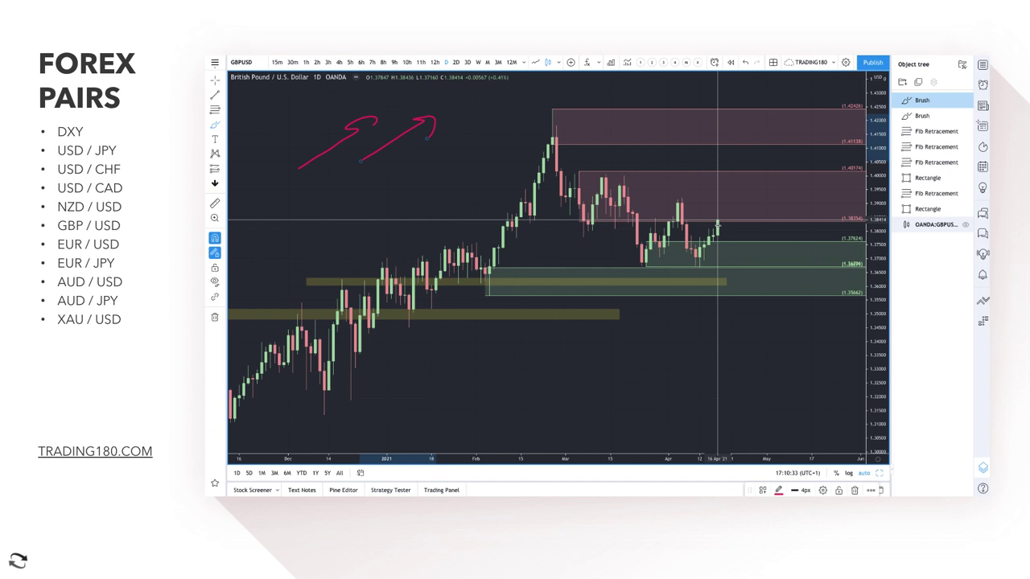
{"action": "left_click_drag", "start_coordinate": [427, 139], "coordinate": [427, 139]}
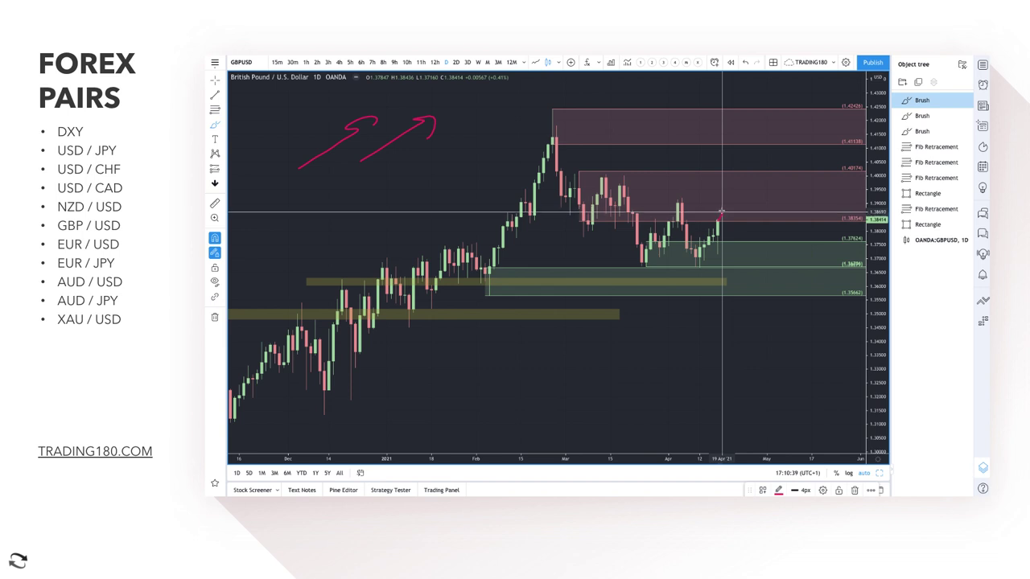
{"action": "mouse_move", "coordinate": [721, 211]}
{"action": "left_mouse_down"}
{"action": "mouse_move", "coordinate": [740, 136]}
{"action": "mouse_move", "coordinate": [751, 134]}
{"action": "mouse_move", "coordinate": [758, 163]}
{"action": "mouse_move", "coordinate": [782, 146]}
{"action": "left_mouse_up"}
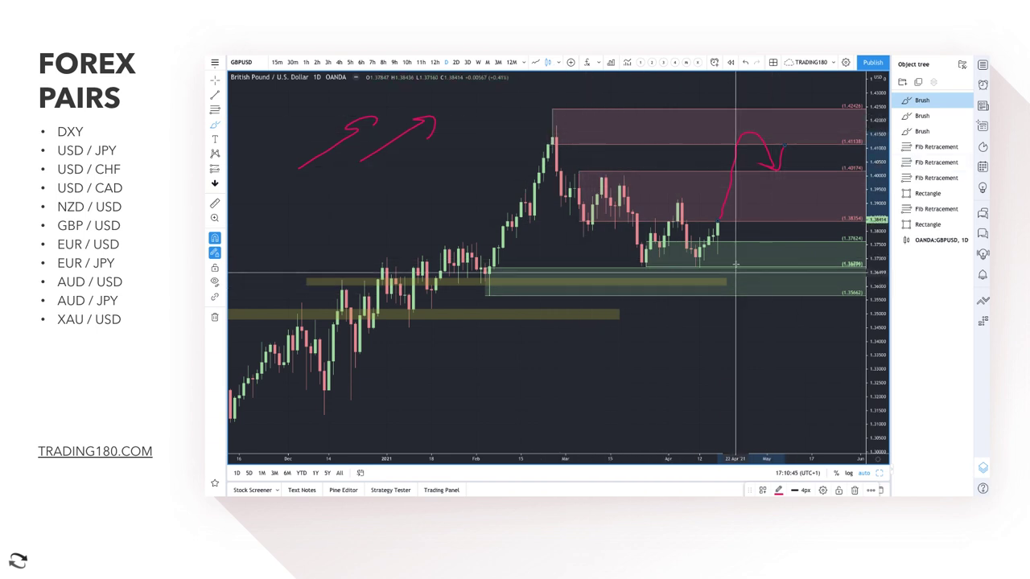
{"action": "mouse_move", "coordinate": [719, 237]}
{"action": "left_mouse_down"}
{"action": "mouse_move", "coordinate": [753, 289]}
{"action": "mouse_move", "coordinate": [787, 258]}
{"action": "mouse_move", "coordinate": [793, 281]}
{"action": "left_mouse_up"}
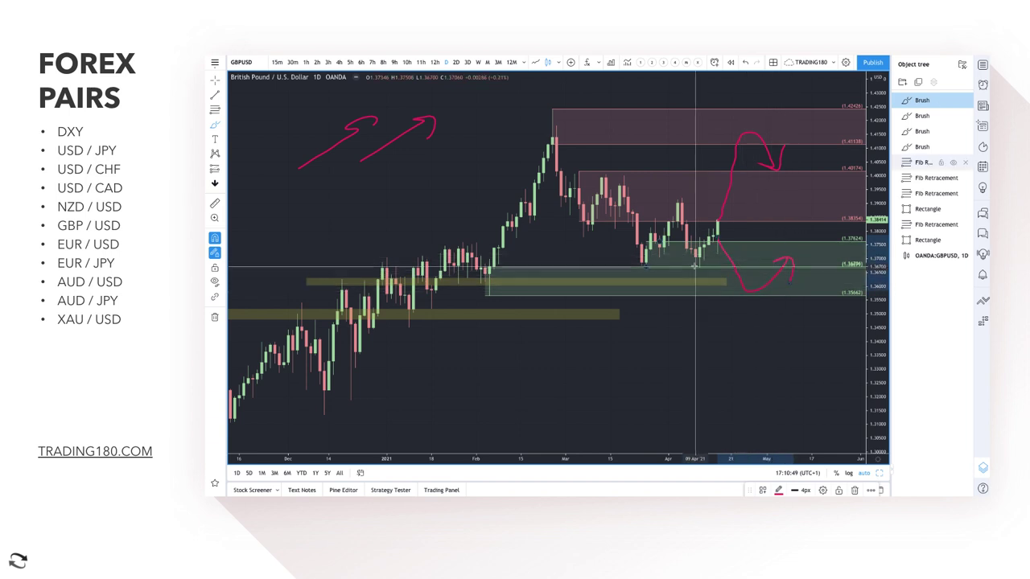
{"action": "mouse_move", "coordinate": [697, 259]}
{"action": "left_mouse_down"}
{"action": "mouse_move", "coordinate": [692, 270]}
{"action": "mouse_move", "coordinate": [703, 241]}
{"action": "mouse_move", "coordinate": [699, 254]}
{"action": "left_mouse_up"}
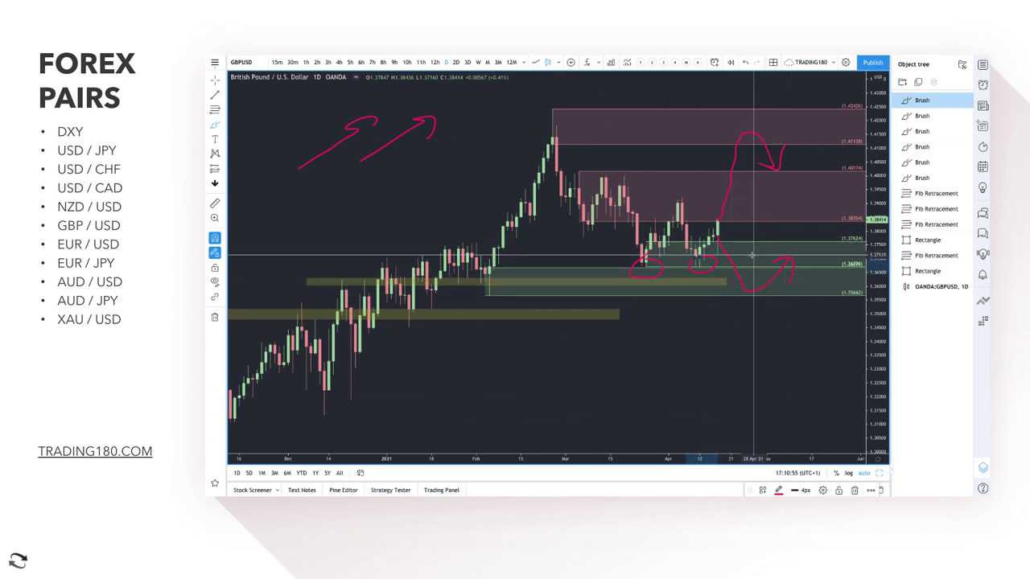
Extend the upper yellow rectangle on the GBPUSD chart forward to 11 May 2021
{"action": "scroll", "coordinate": [753, 255], "scroll_direction": "up", "scroll_amount": 4}
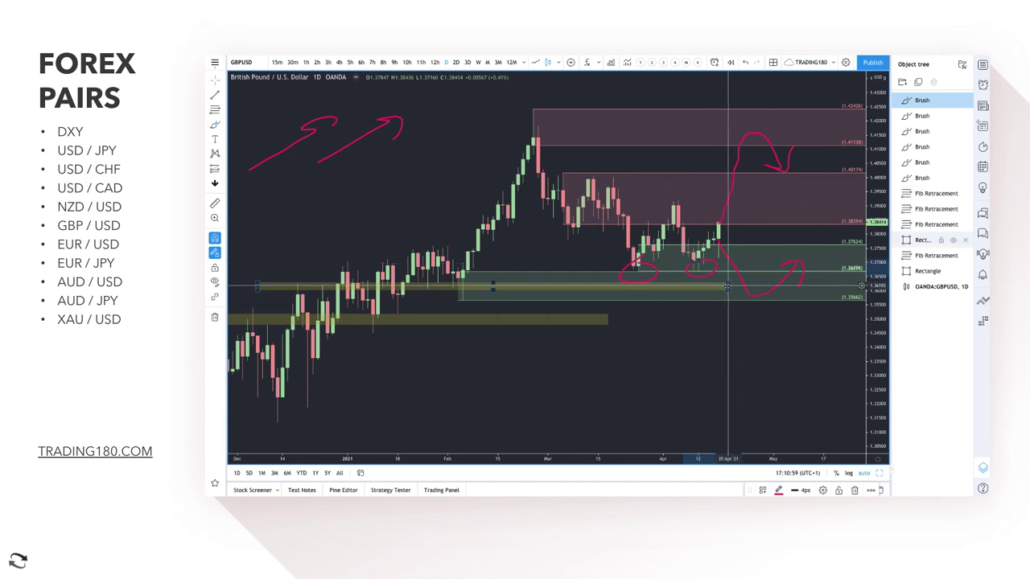
{"action": "left_click_drag", "start_coordinate": [727, 286], "coordinate": [803, 286]}
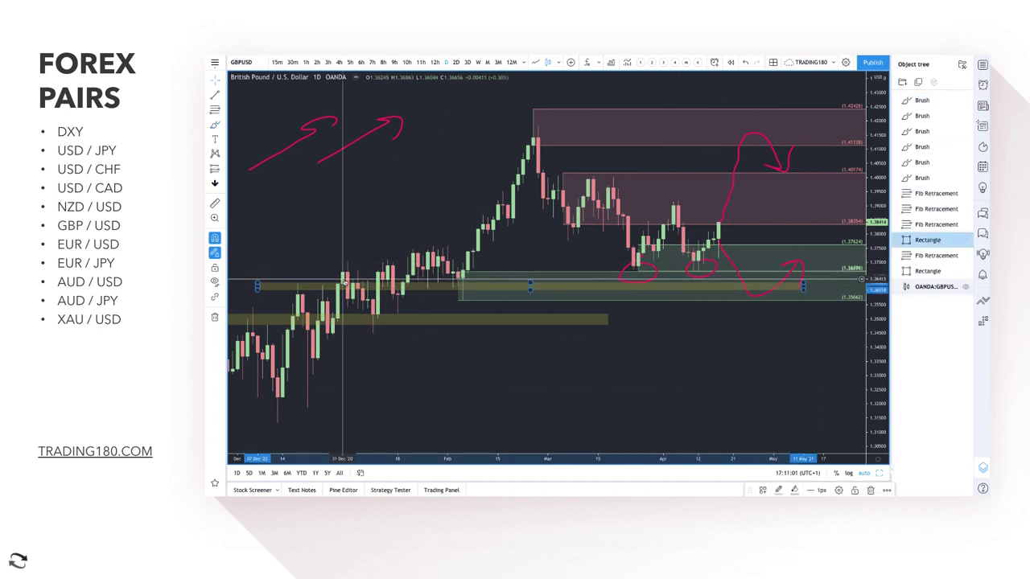
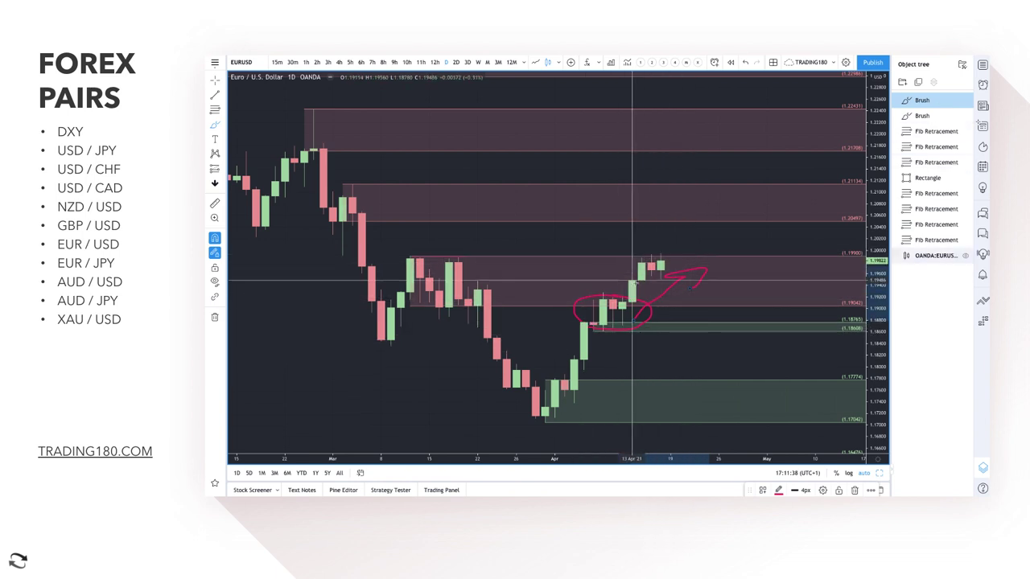
Brush a circled "S", a circled "B" below it and a second "S" beside the 1.18765–1.18608 demand zone on the EURUSD chart
{"action": "scroll", "coordinate": [668, 293], "scroll_direction": "left", "scroll_amount": 2}
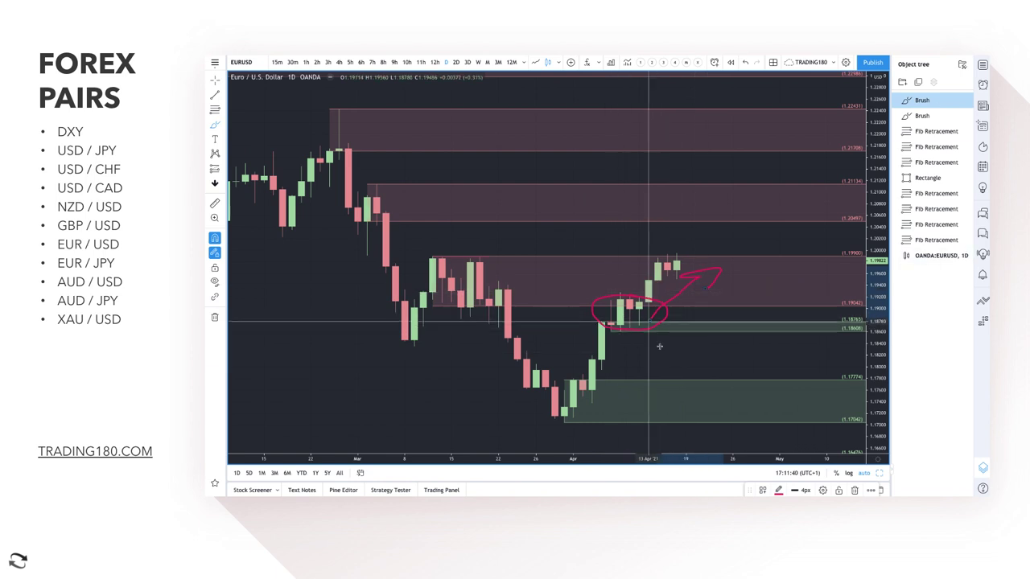
{"action": "mouse_move", "coordinate": [697, 337]}
{"action": "left_mouse_down"}
{"action": "mouse_move", "coordinate": [721, 330]}
{"action": "mouse_move", "coordinate": [709, 324]}
{"action": "mouse_move", "coordinate": [718, 318]}
{"action": "mouse_move", "coordinate": [688, 326]}
{"action": "mouse_move", "coordinate": [726, 345]}
{"action": "mouse_move", "coordinate": [706, 308]}
{"action": "left_mouse_up"}
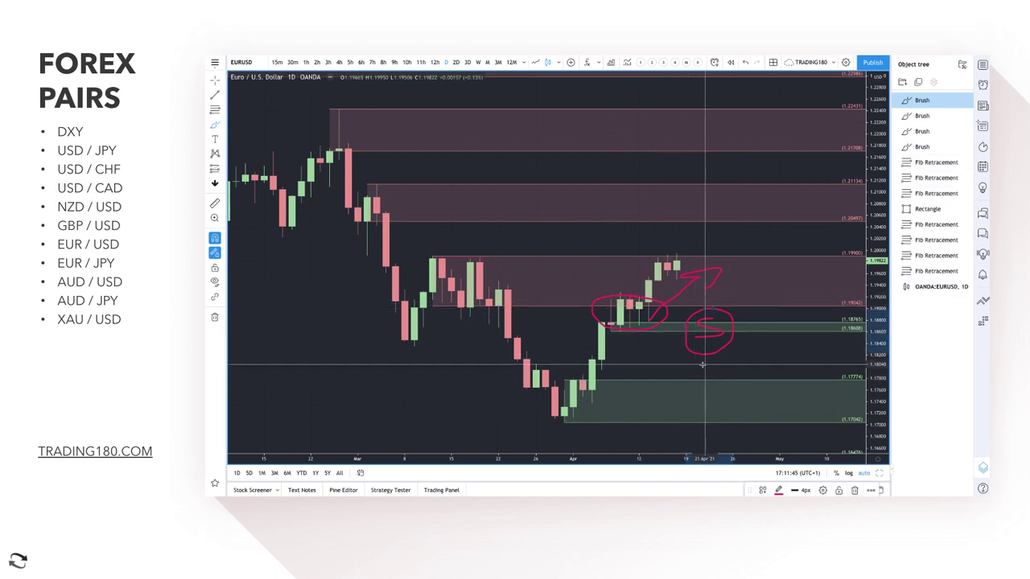
{"action": "mouse_move", "coordinate": [706, 366]}
{"action": "left_mouse_down"}
{"action": "mouse_move", "coordinate": [707, 395]}
{"action": "mouse_move", "coordinate": [719, 362]}
{"action": "mouse_move", "coordinate": [708, 395]}
{"action": "mouse_move", "coordinate": [719, 383]}
{"action": "mouse_move", "coordinate": [685, 399]}
{"action": "mouse_move", "coordinate": [702, 351]}
{"action": "mouse_move", "coordinate": [737, 378]}
{"action": "mouse_move", "coordinate": [684, 398]}
{"action": "left_mouse_up"}
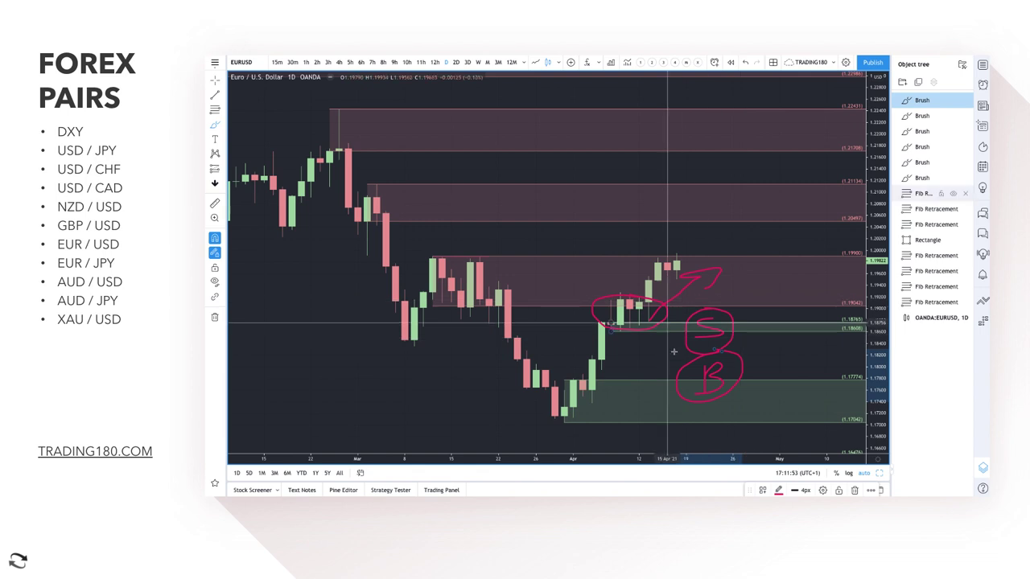
{"action": "left_click_drag", "start_coordinate": [778, 311], "coordinate": [762, 330]}
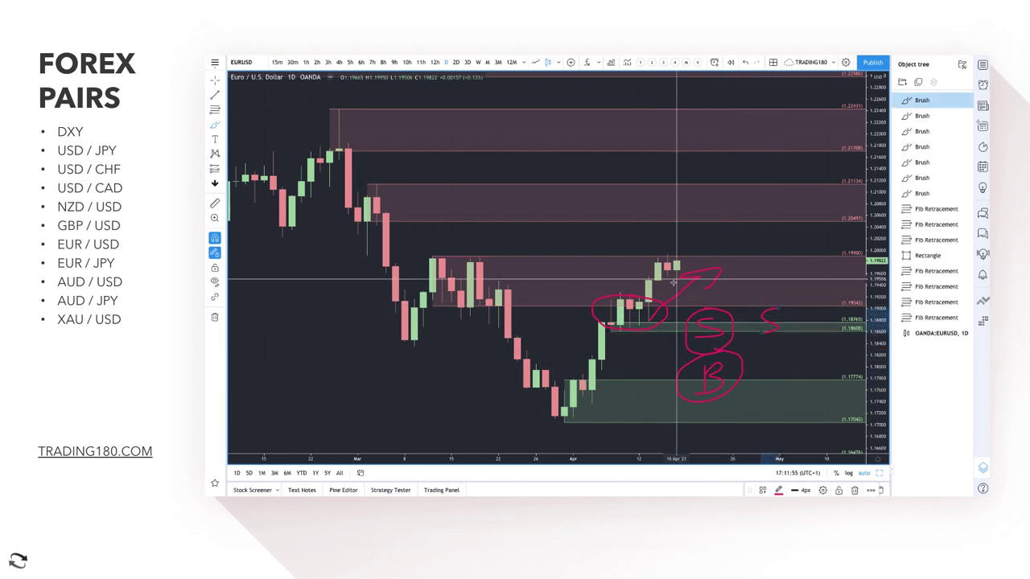
Brush a circled "B" near 1.19900, circle the latest EURUSD candles, and mark the 1.21134–1.20497 supply zone with a circle and falling arrow
{"action": "mouse_move", "coordinate": [750, 274]}
{"action": "left_mouse_down"}
{"action": "mouse_move", "coordinate": [751, 246]}
{"action": "mouse_move", "coordinate": [766, 275]}
{"action": "left_mouse_up"}
{"action": "left_click_drag", "start_coordinate": [742, 232], "coordinate": [769, 235]}
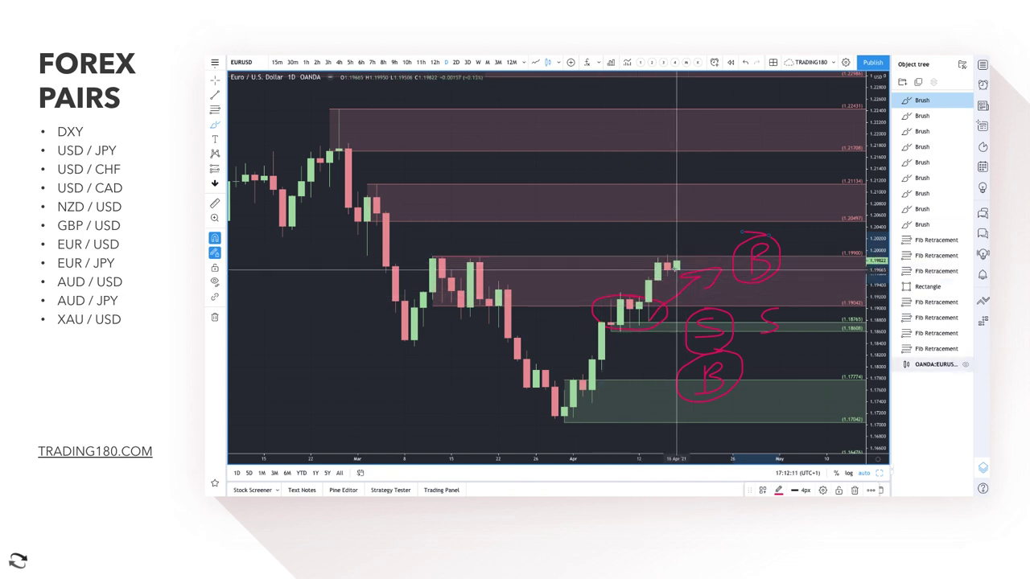
{"action": "mouse_move", "coordinate": [679, 253]}
{"action": "left_mouse_down"}
{"action": "mouse_move", "coordinate": [655, 277]}
{"action": "mouse_move", "coordinate": [664, 253]}
{"action": "left_mouse_up"}
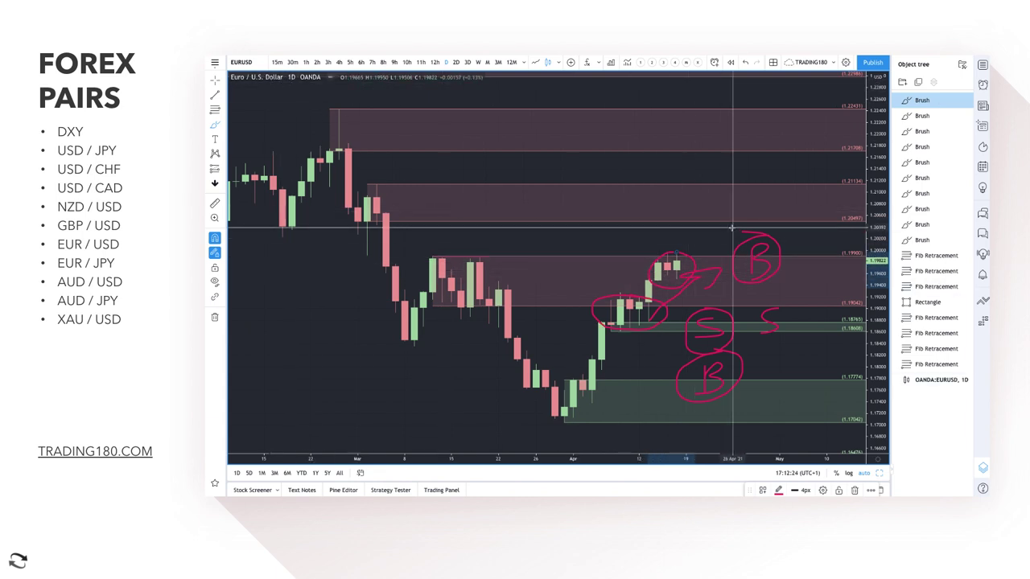
{"action": "mouse_move", "coordinate": [701, 194]}
{"action": "left_mouse_down"}
{"action": "mouse_move", "coordinate": [728, 211]}
{"action": "mouse_move", "coordinate": [708, 193]}
{"action": "mouse_move", "coordinate": [730, 251]}
{"action": "mouse_move", "coordinate": [732, 229]}
{"action": "left_mouse_up"}
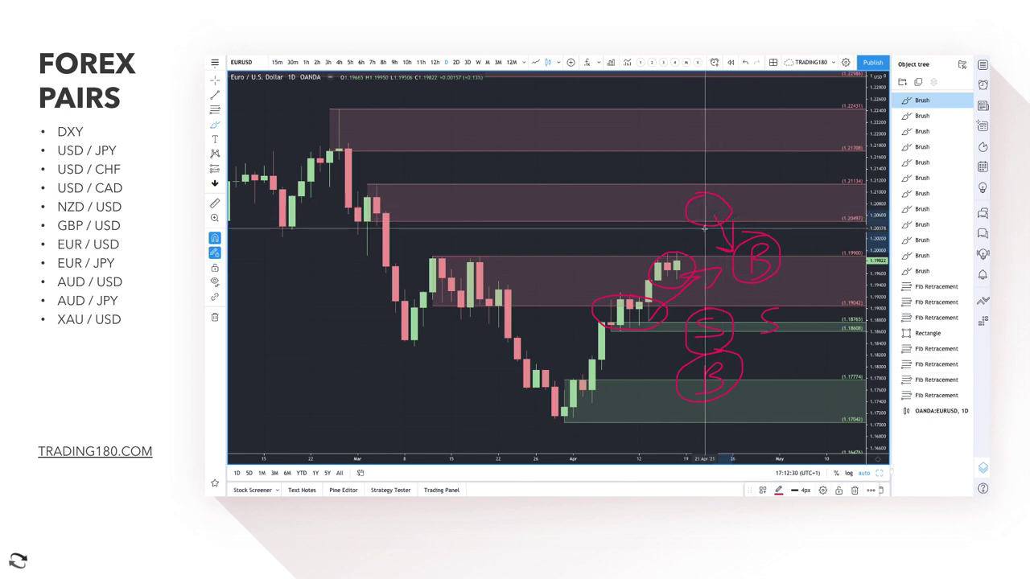
Read the Bloomberg article on the ECB slowing bond-buying, highlighting its headline and the bullet about policy makers meeting next week
{"action": "scroll", "coordinate": [712, 235], "scroll_direction": "down", "scroll_amount": 2}
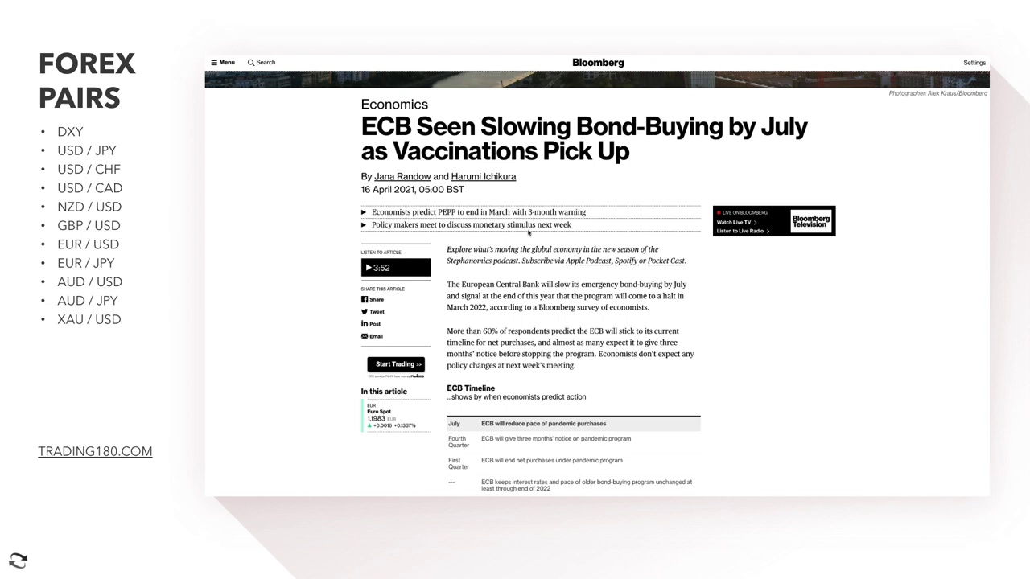
{"action": "scroll", "coordinate": [528, 232], "scroll_direction": "down", "scroll_amount": 1}
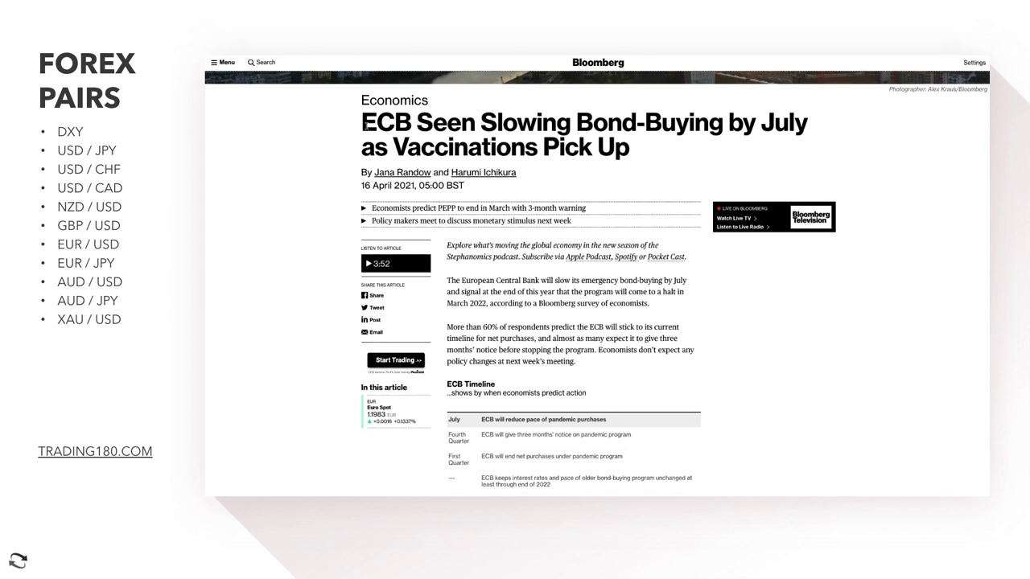
{"action": "left_click_drag", "start_coordinate": [364, 122], "coordinate": [670, 128]}
{"action": "left_click_drag", "start_coordinate": [775, 127], "coordinate": [636, 176]}
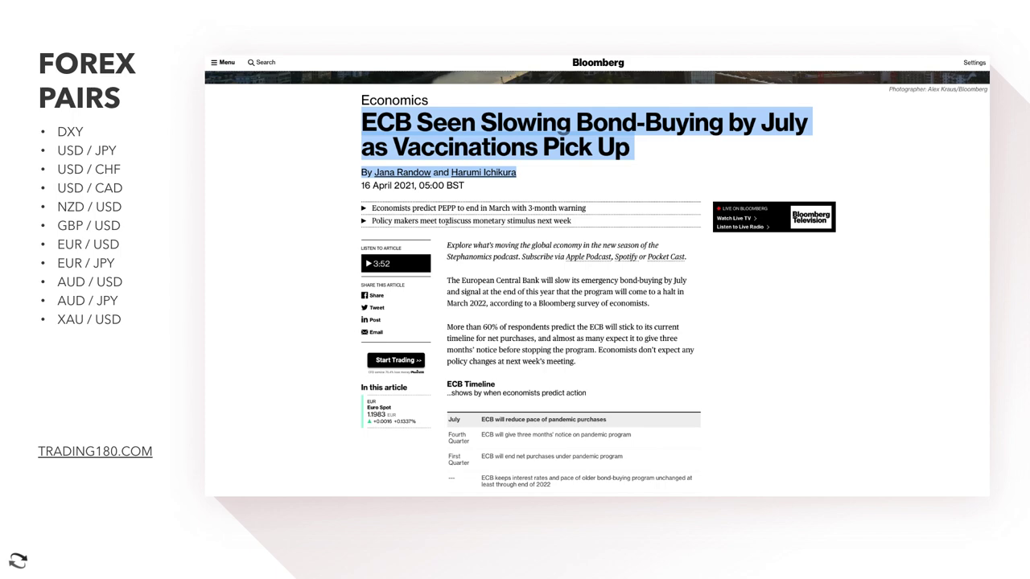
{"action": "left_click_drag", "start_coordinate": [393, 219], "coordinate": [483, 218]}
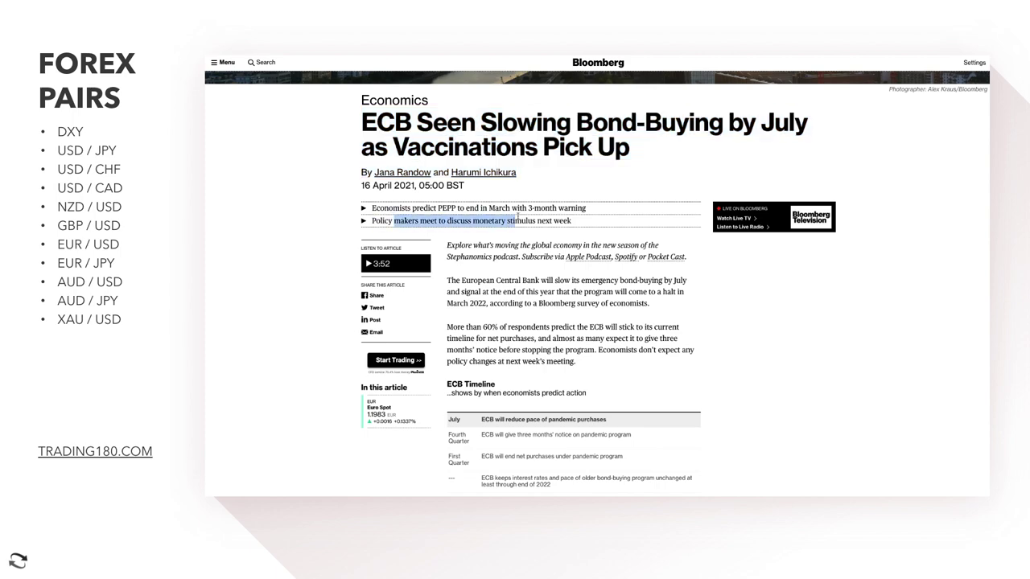
{"action": "scroll", "coordinate": [583, 270], "scroll_direction": "down", "scroll_amount": 4}
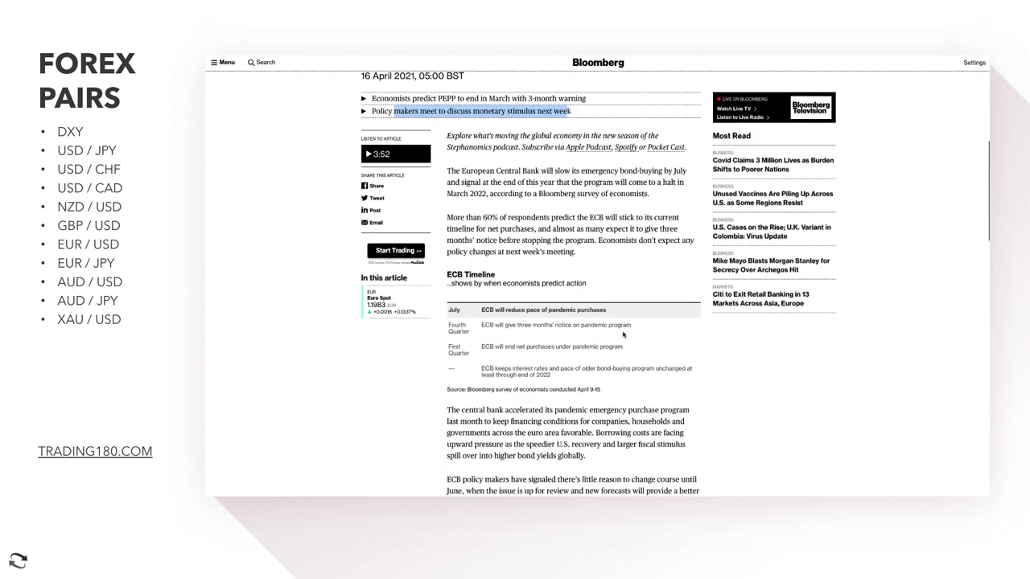
{"action": "scroll", "coordinate": [639, 322], "scroll_direction": "up", "scroll_amount": 3}
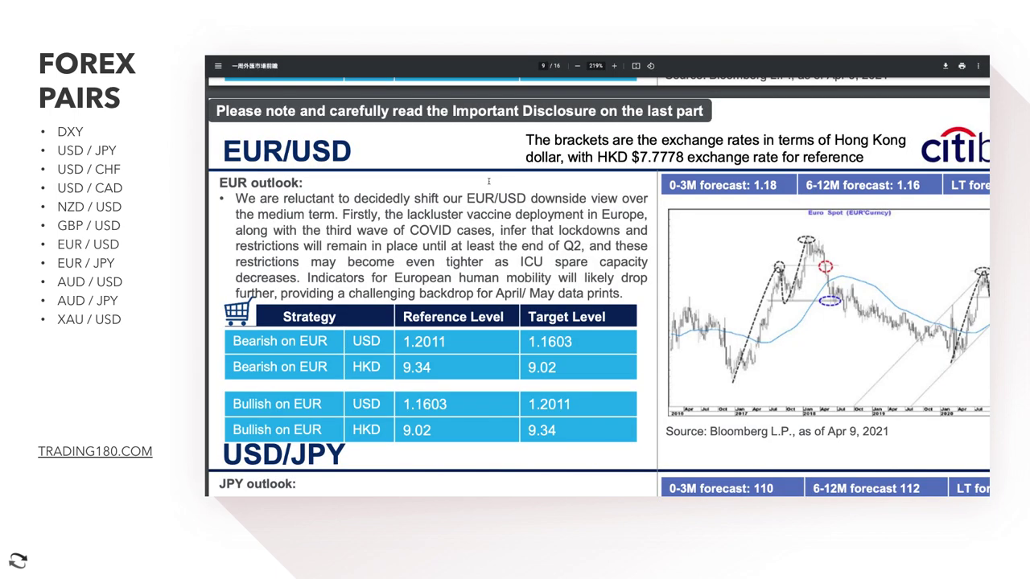
Review the Citibank EUR/USD outlook with its strategy levels, forecasts and price chart, and return to the EURUSD chart
{"action": "scroll", "coordinate": [466, 186], "scroll_direction": "right", "scroll_amount": 3}
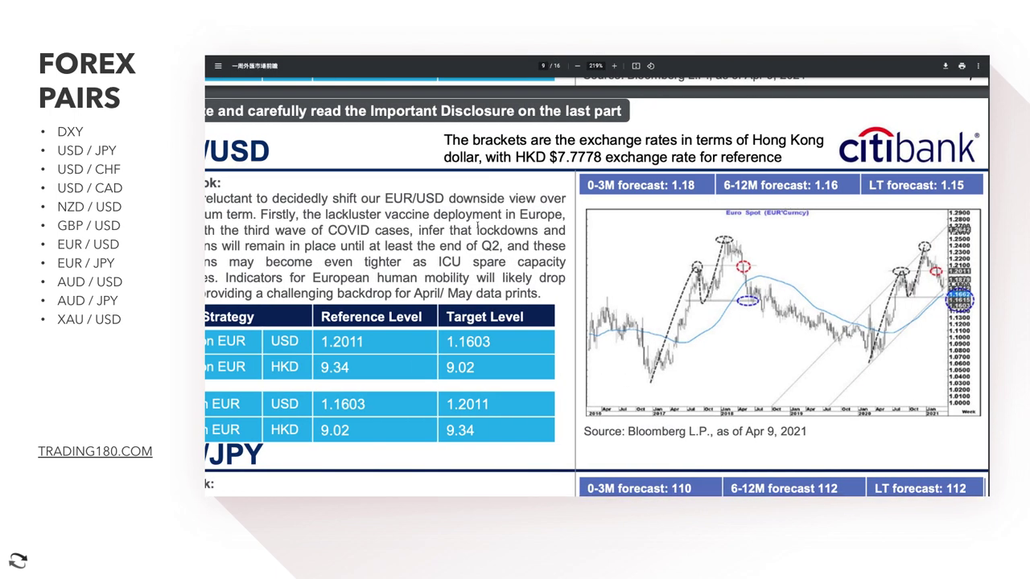
{"action": "scroll", "coordinate": [477, 227], "scroll_direction": "down", "scroll_amount": 1}
{"action": "scroll", "coordinate": [499, 229], "scroll_direction": "left", "scroll_amount": 3}
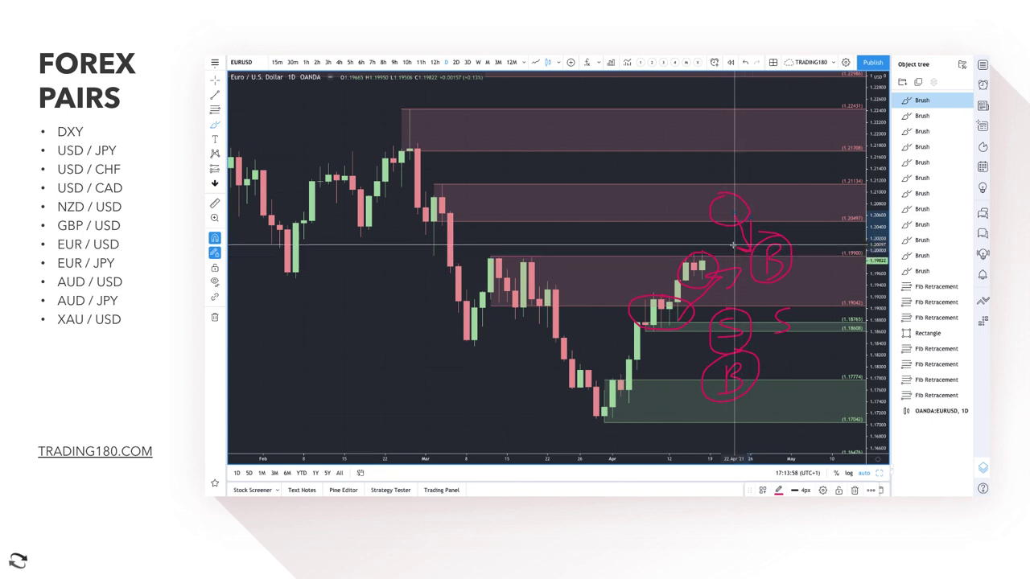
Brush a EURUSD projection up to the 1.20497 supply zone and back, and a long falling arrow into the 1.17774–1.17042 demand zone
{"action": "left_click", "coordinate": [217, 126]}
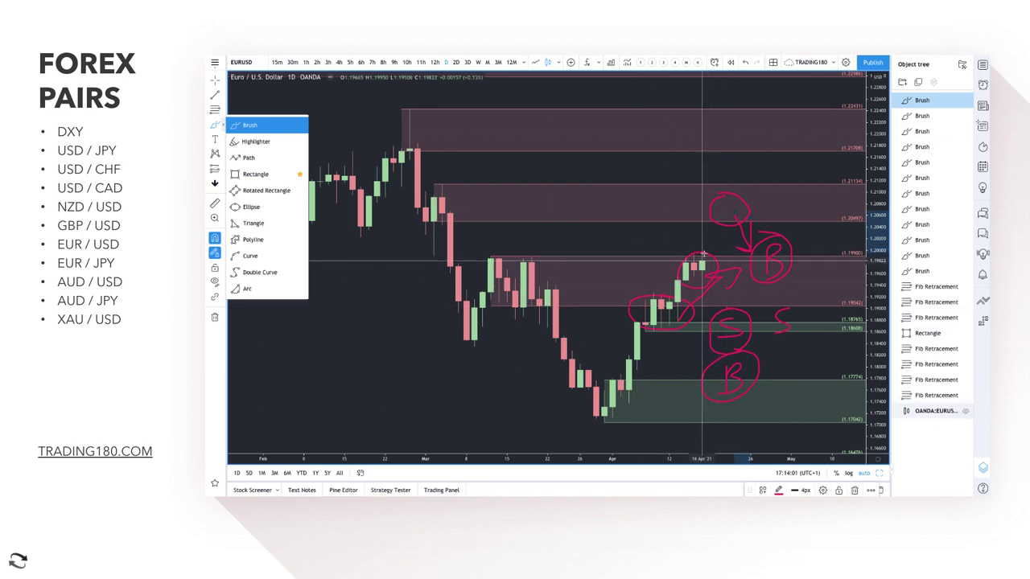
{"action": "mouse_move", "coordinate": [702, 255]}
{"action": "left_mouse_down"}
{"action": "mouse_move", "coordinate": [713, 243]}
{"action": "mouse_move", "coordinate": [741, 256]}
{"action": "left_mouse_up"}
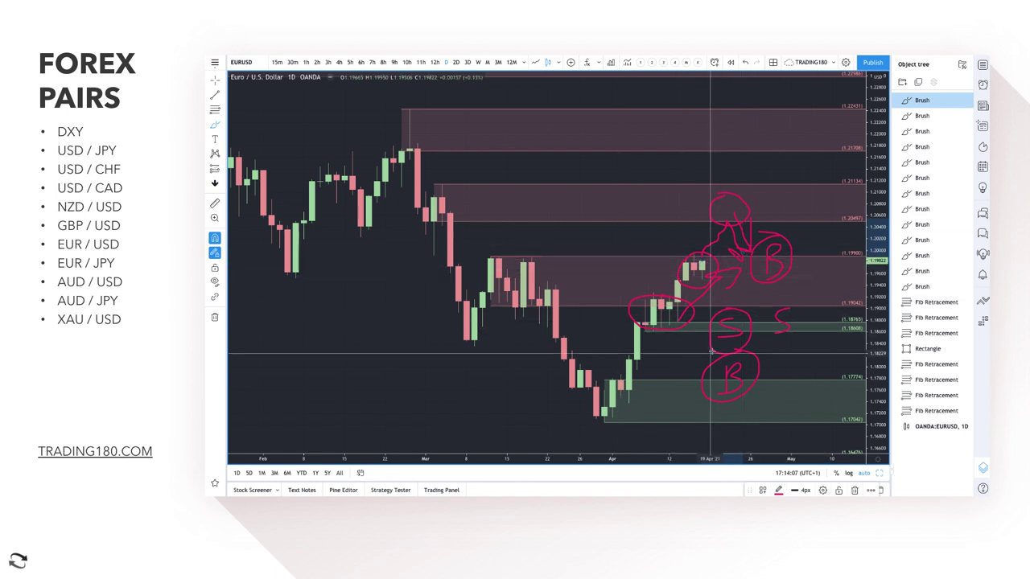
{"action": "mouse_move", "coordinate": [791, 216]}
{"action": "left_mouse_down"}
{"action": "mouse_move", "coordinate": [767, 194]}
{"action": "mouse_move", "coordinate": [821, 257]}
{"action": "mouse_move", "coordinate": [832, 297]}
{"action": "mouse_move", "coordinate": [811, 384]}
{"action": "left_mouse_up"}
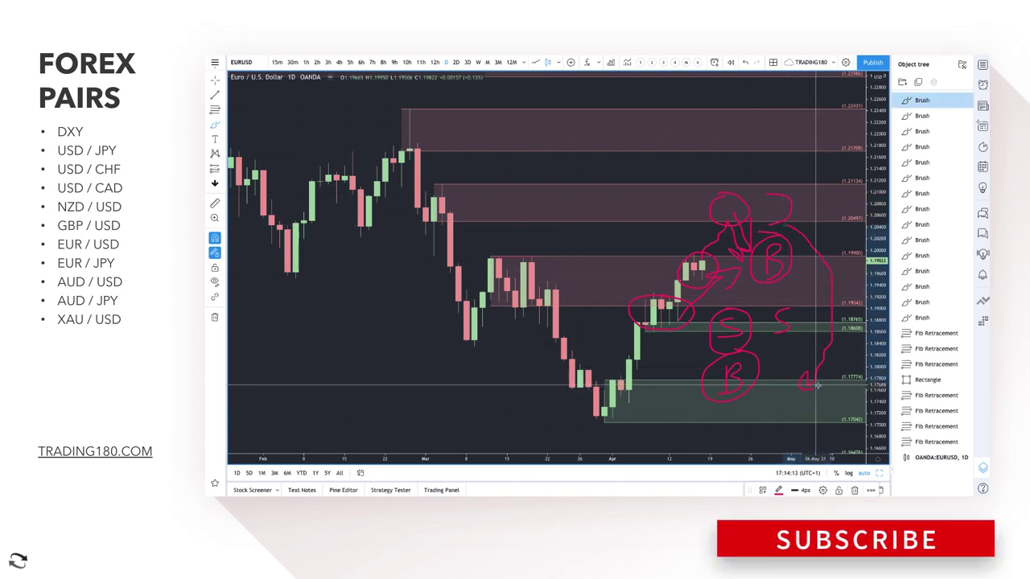